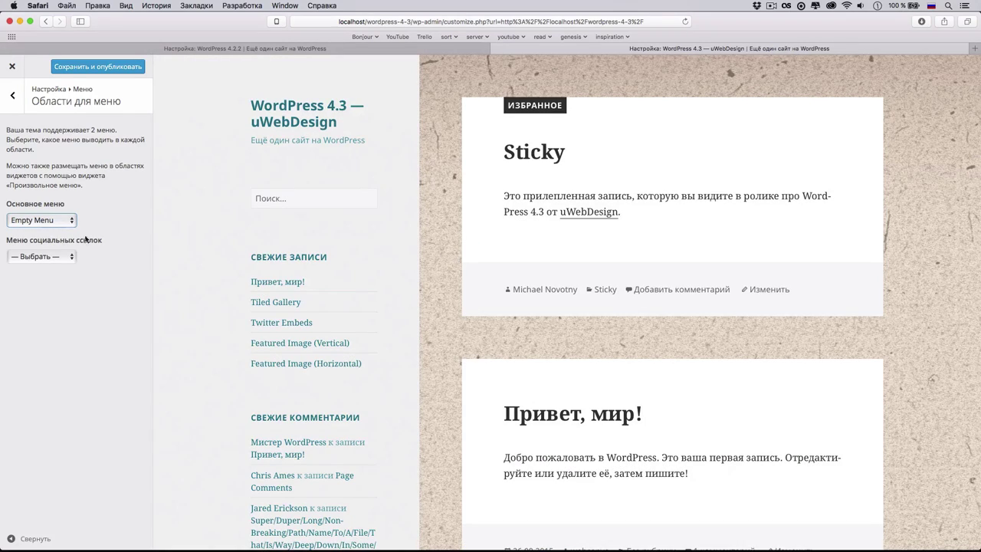
- Preview Long Menu in the primary menu location
left_click(54, 224)
left_click(54, 236)
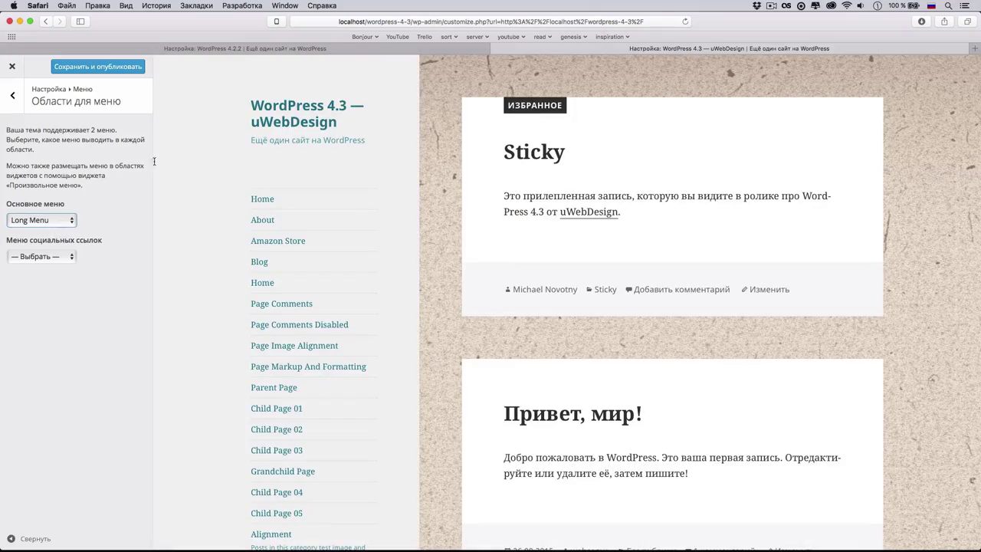
scroll(223, 208, "down", 10)
scroll(241, 224, "up", 5)
scroll(259, 240, "down", 15)
scroll(261, 242, "up", 15)
- Switch the primary menu to Testing Menu, then back to Long Menu
left_click(41, 220)
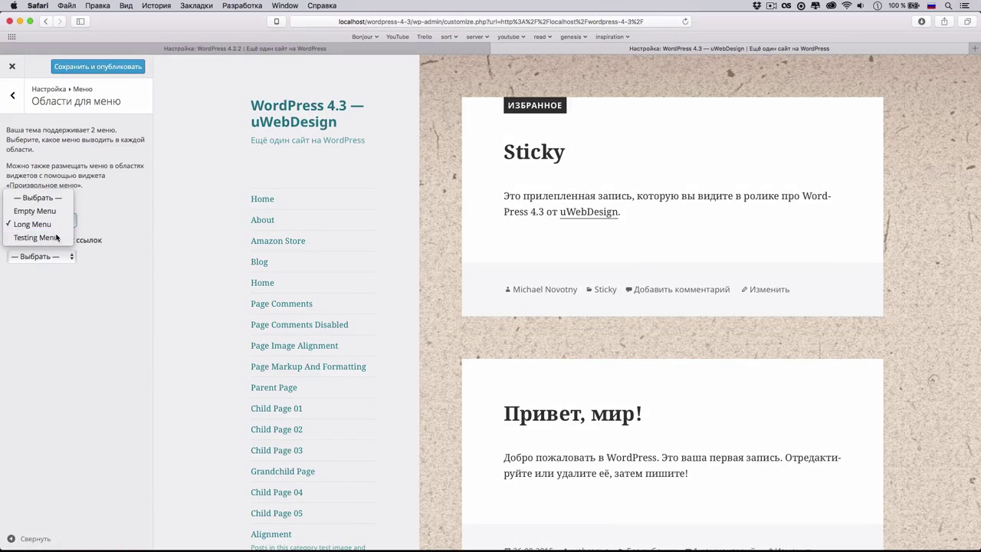
left_click(56, 237)
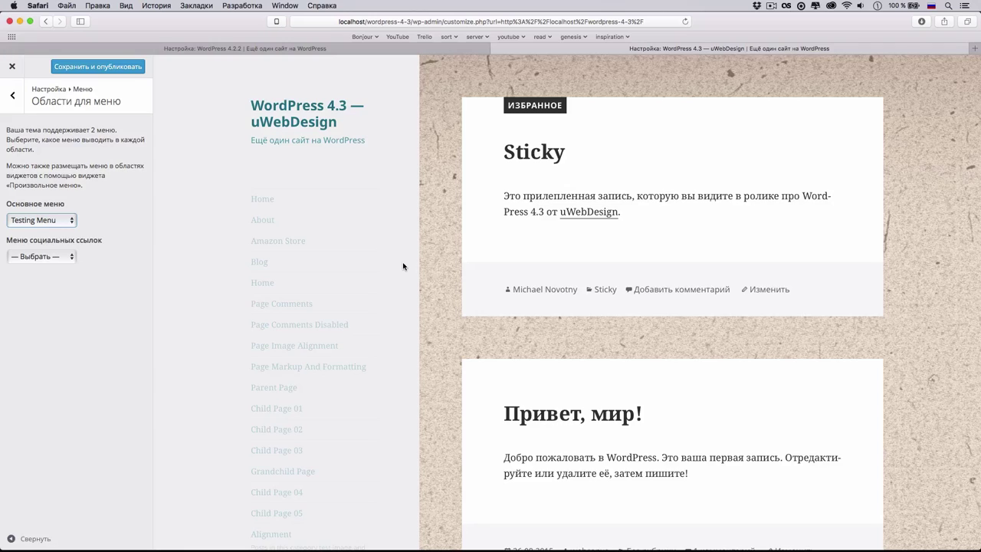
scroll(403, 266, "down", 5)
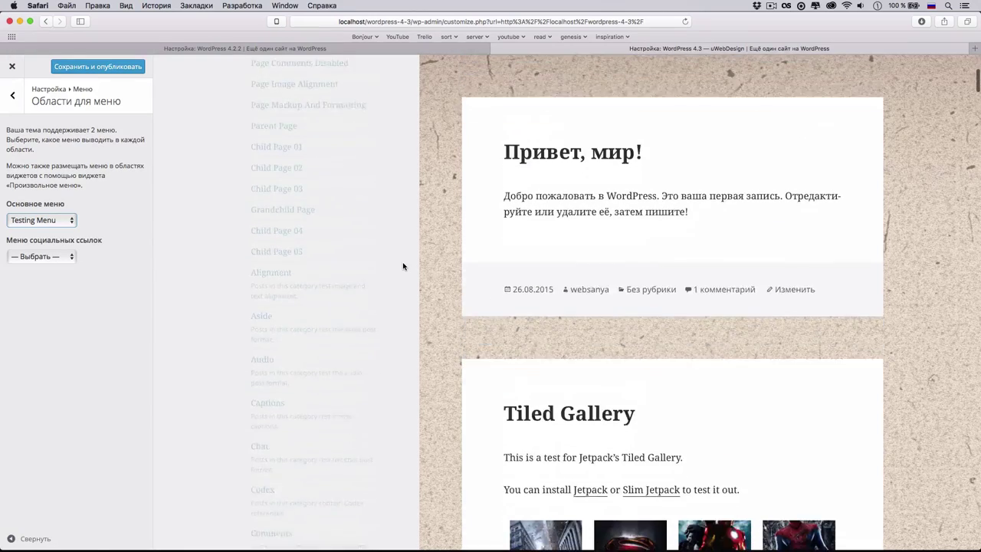
scroll(403, 266, "up", 5)
left_click(63, 224)
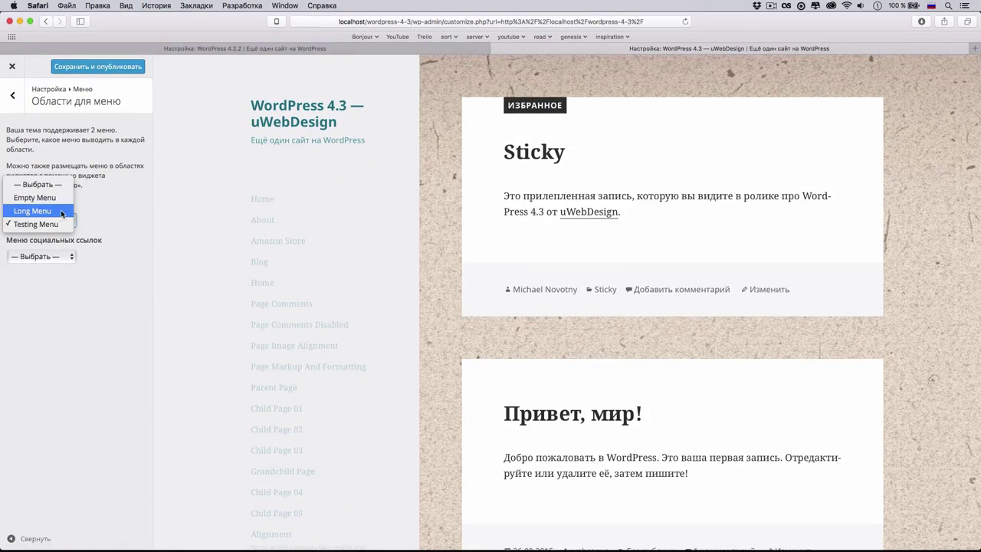
left_click(62, 211)
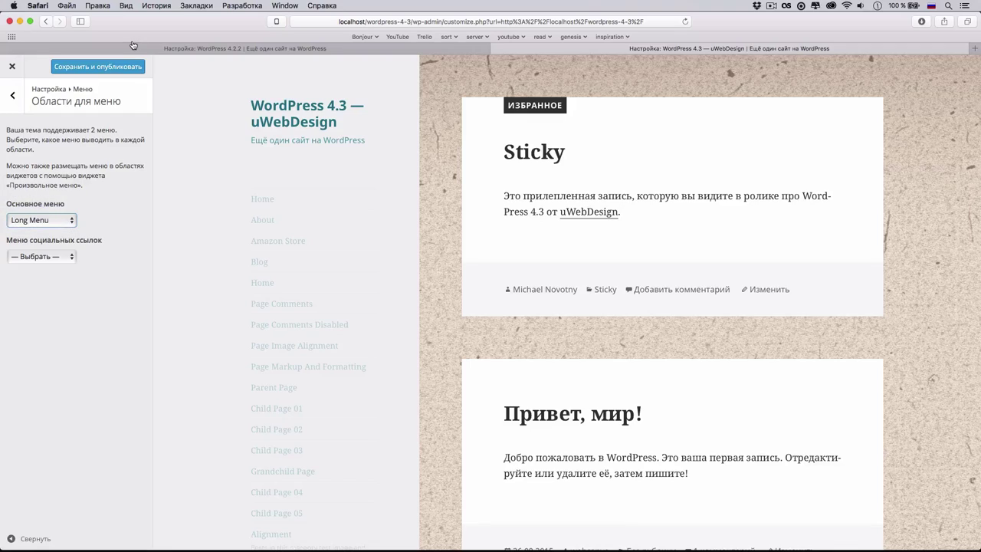
- Leave the customizer without saving, then reopen it from the admin bar
left_click(12, 66)
left_click(571, 196)
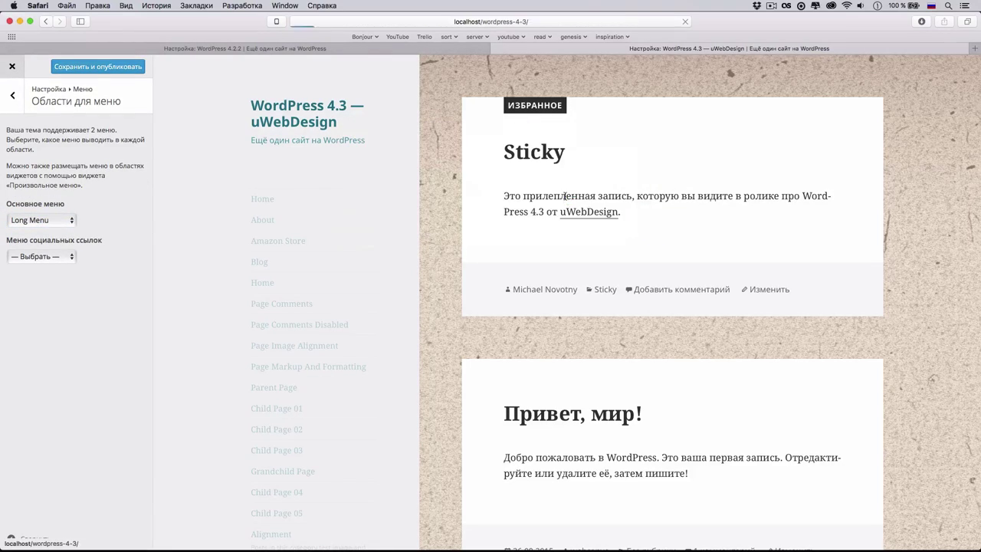
left_click(145, 57)
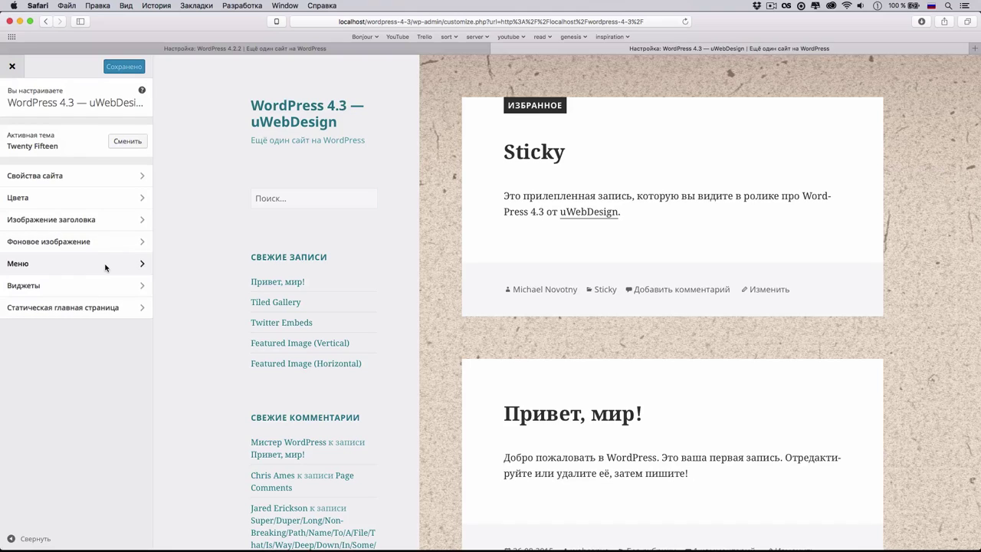
left_click(247, 47)
left_click(147, 181)
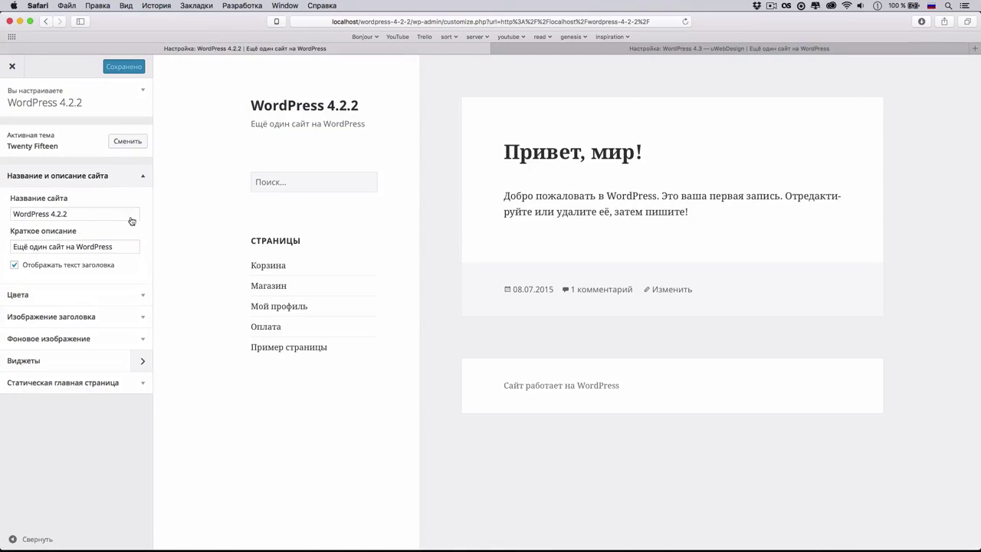
left_click(143, 295)
left_click(145, 197)
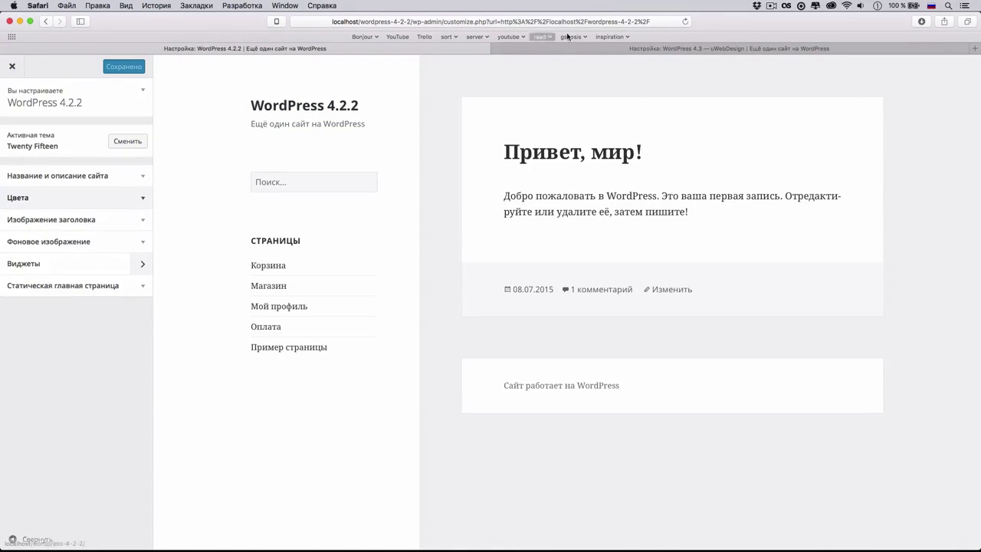
left_click(563, 46)
left_click(92, 197)
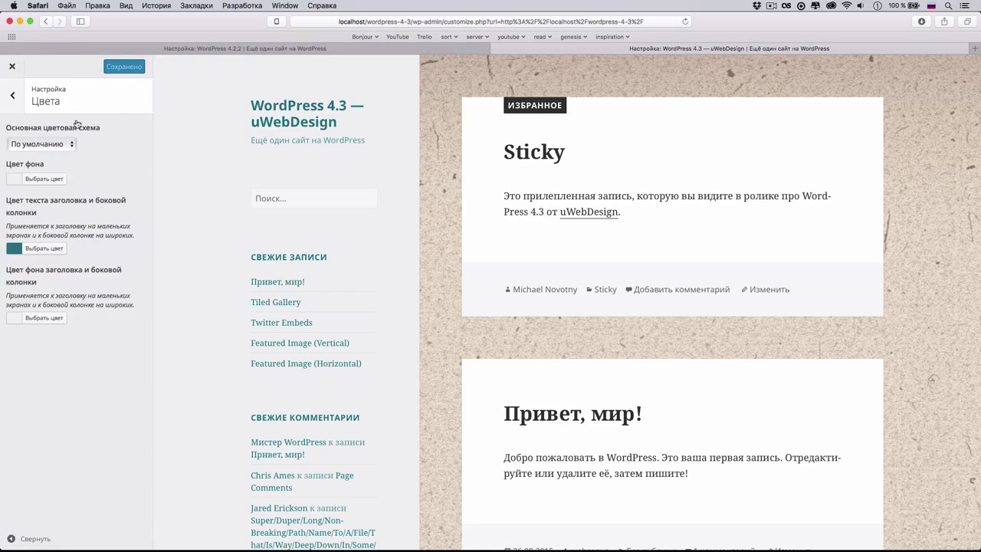
left_click(195, 47)
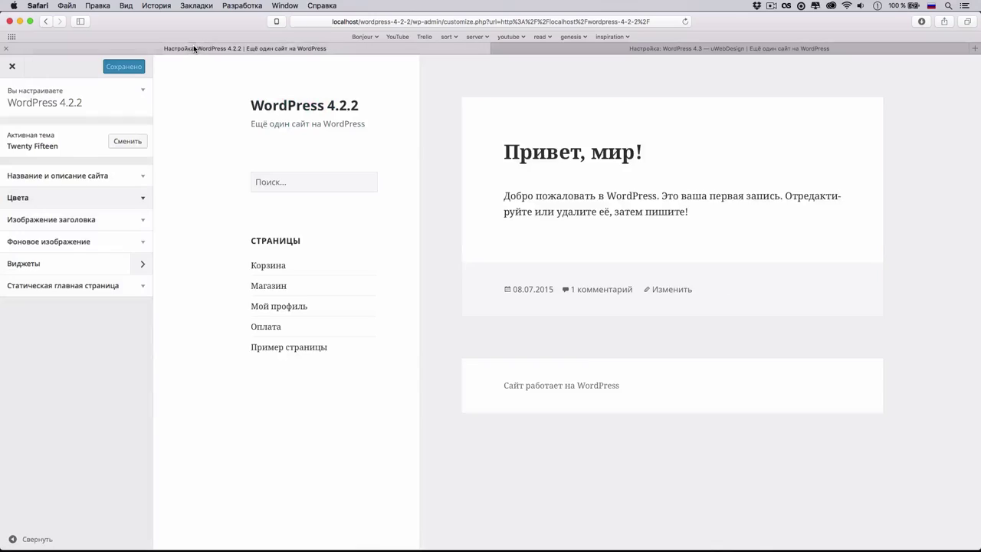
left_click(115, 203)
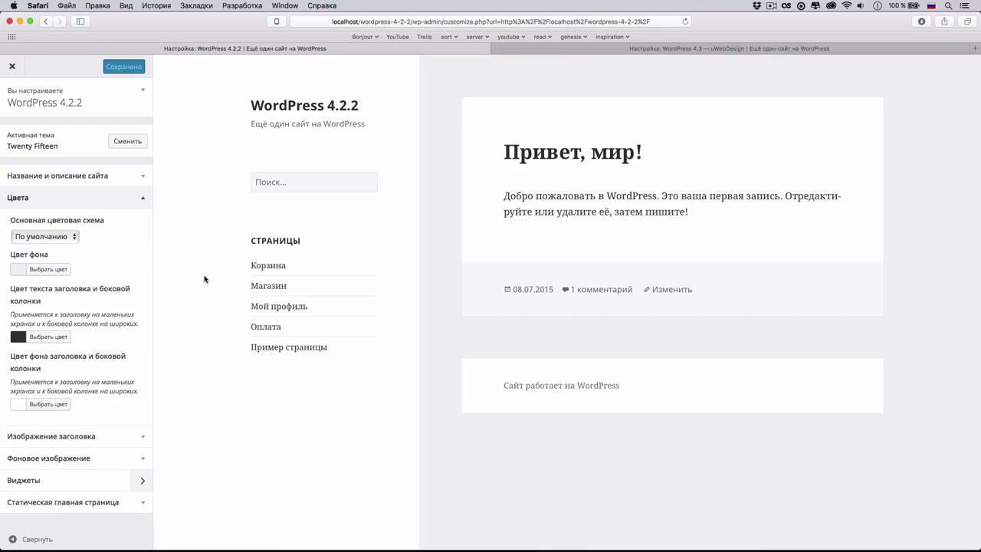
left_click(648, 48)
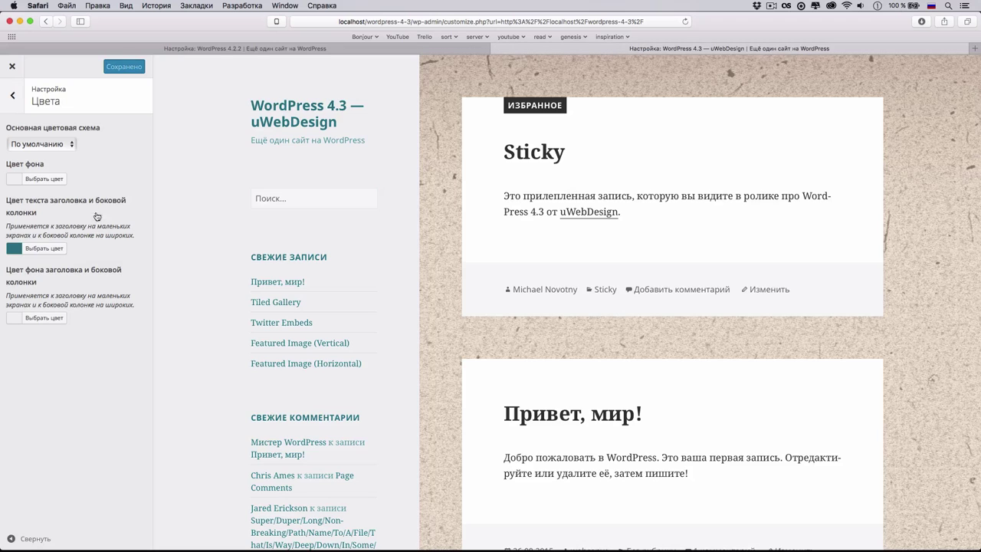
left_click(17, 104)
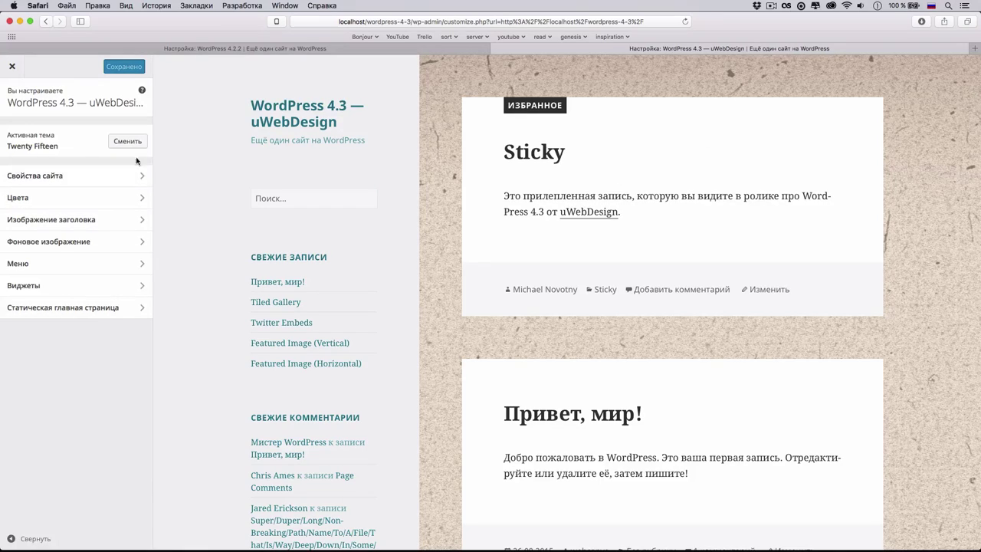
left_click(216, 46)
left_click(131, 176)
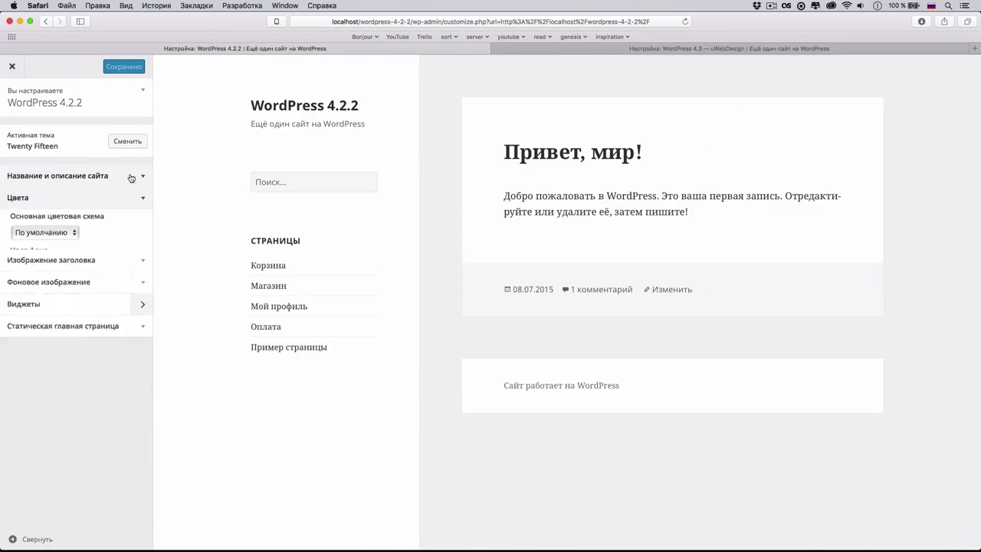
left_click(516, 51)
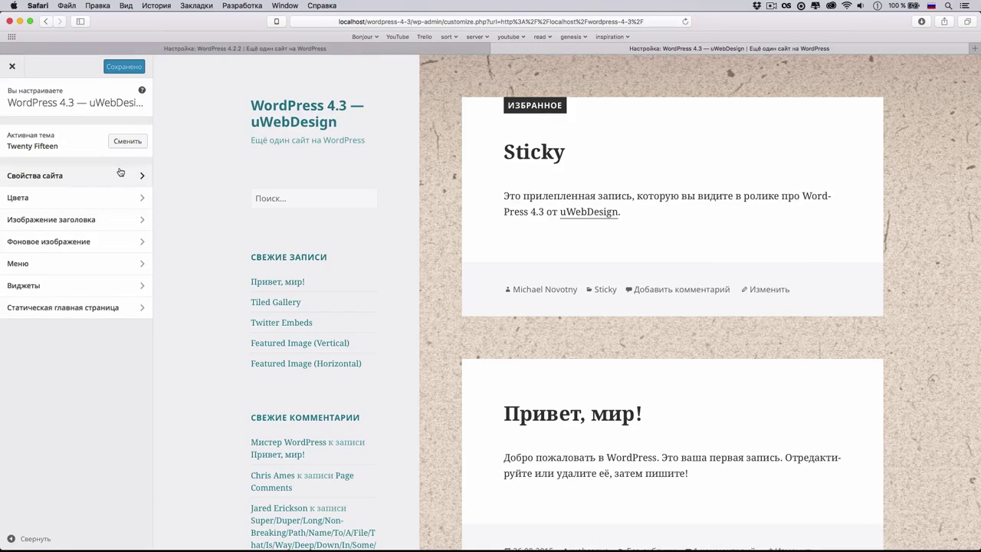
- In Site Identity, set the second planet image as the site icon, crop it, and publish
left_click(92, 175)
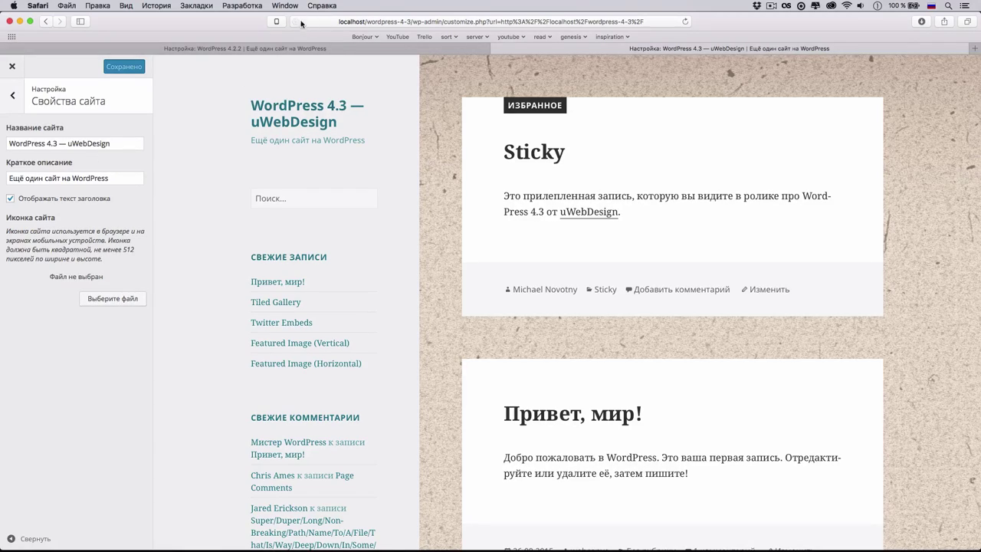
left_click(124, 300)
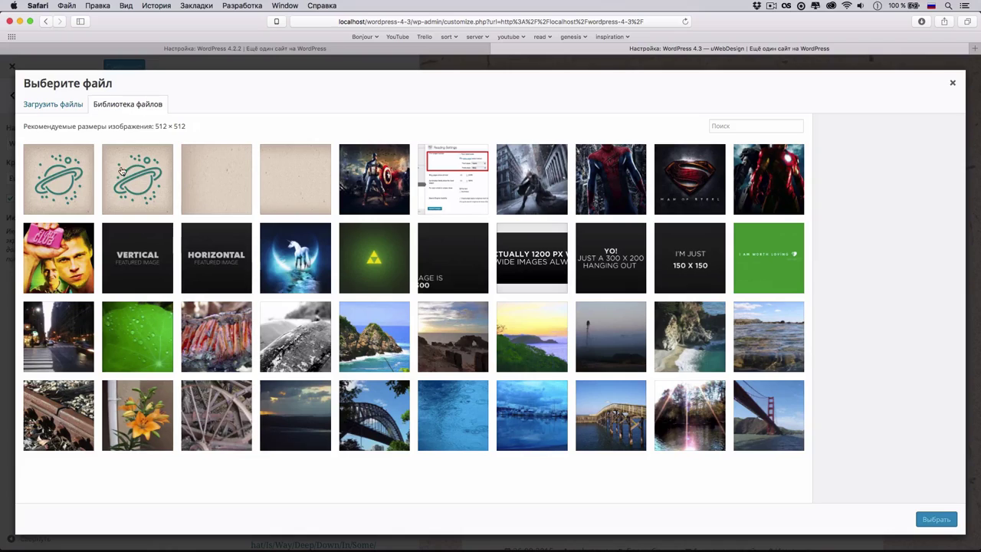
left_click(86, 176)
left_click(143, 185)
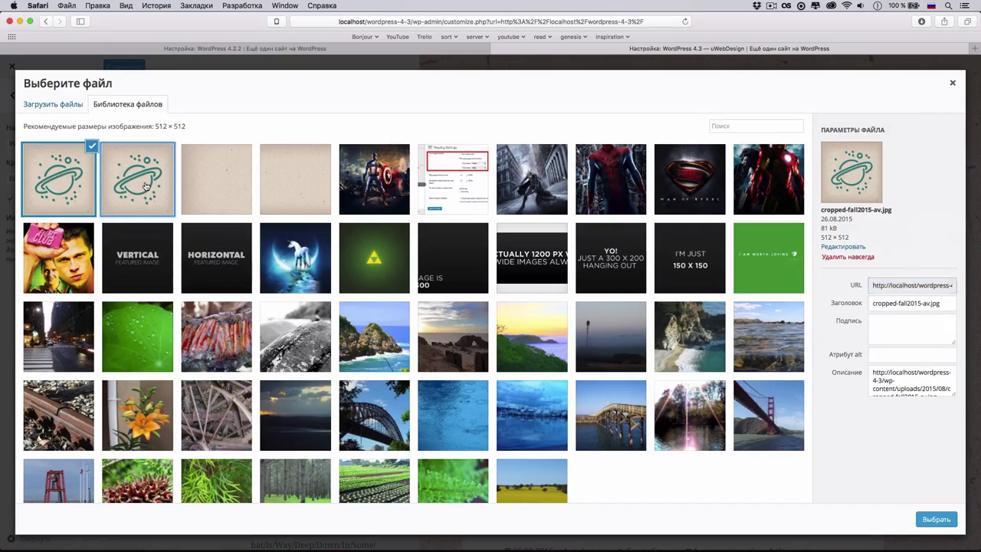
left_click(935, 519)
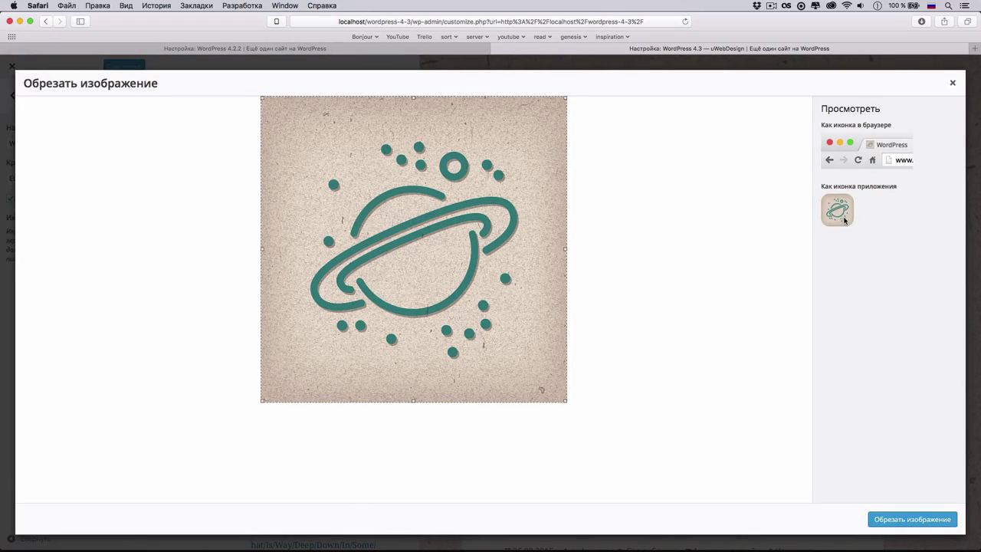
left_click(899, 520)
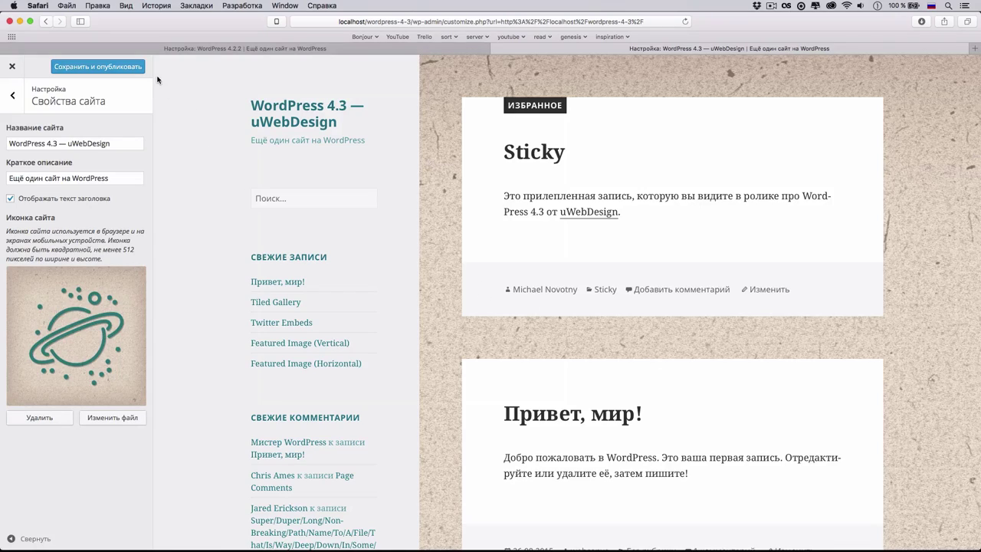
left_click(123, 74)
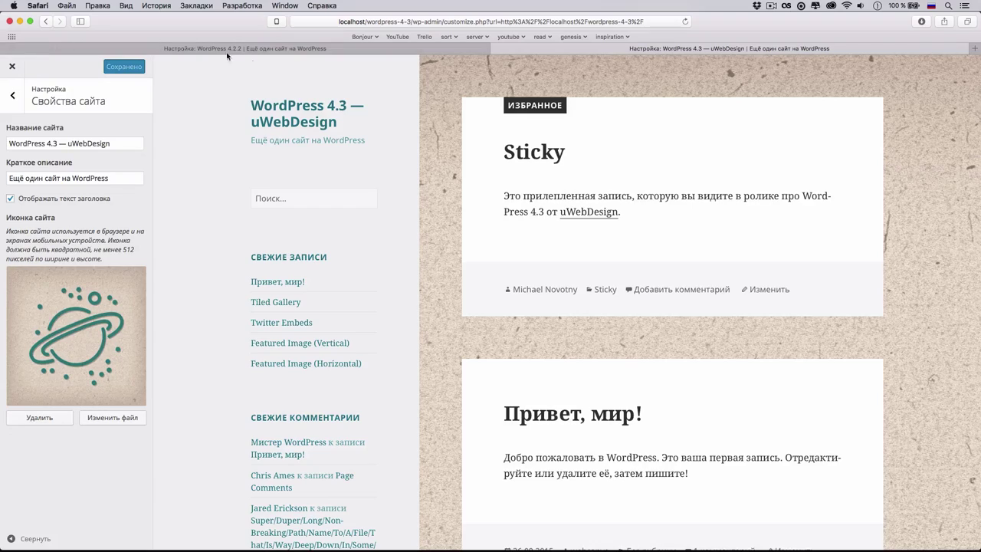
- Copy the site's base address and load its front page in a new tab
left_click(390, 23)
left_click_drag(377, 21, 302, 22)
key("super+c")
key("super+t")
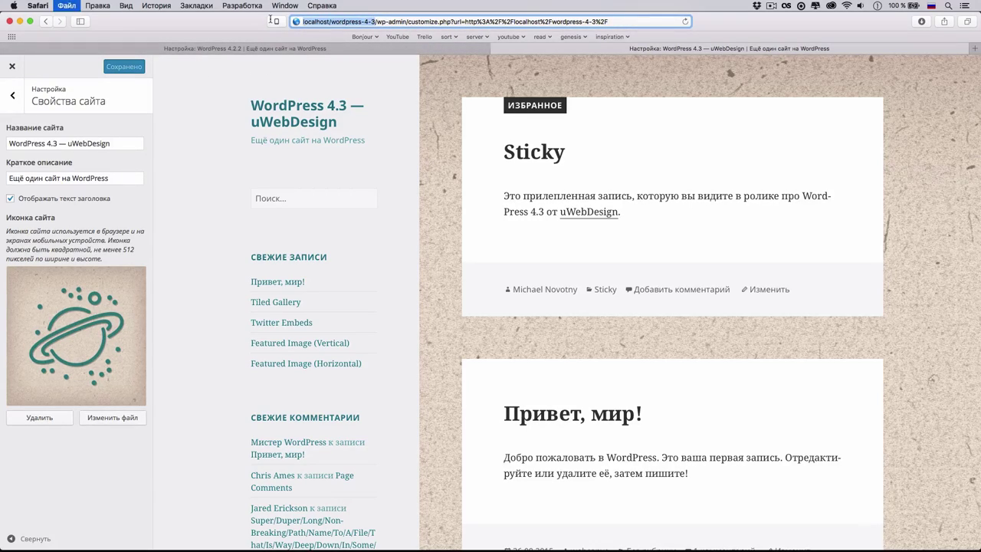
key("super+v")
key("Return")
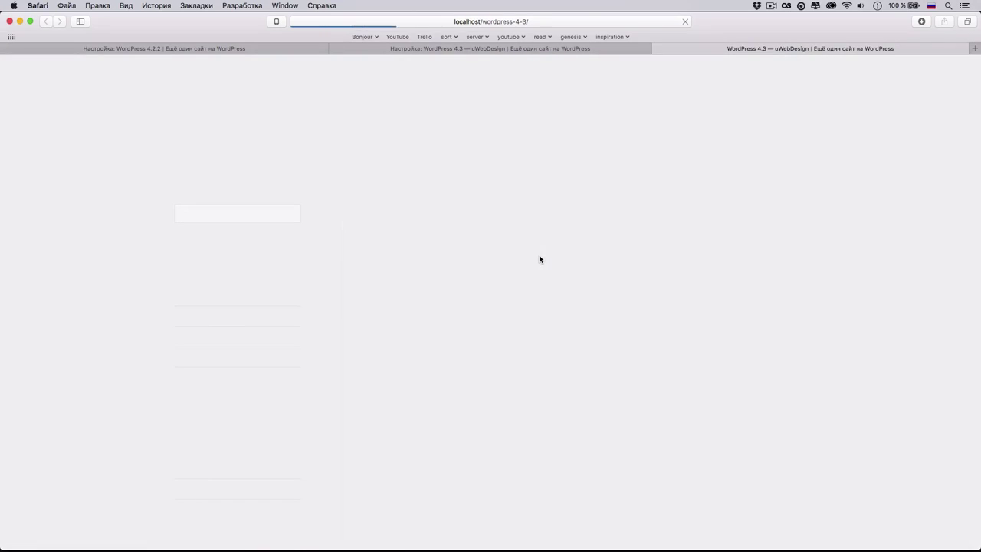
- Open the Web Inspector and search the page source for 'icon'
key("super+alt+i")
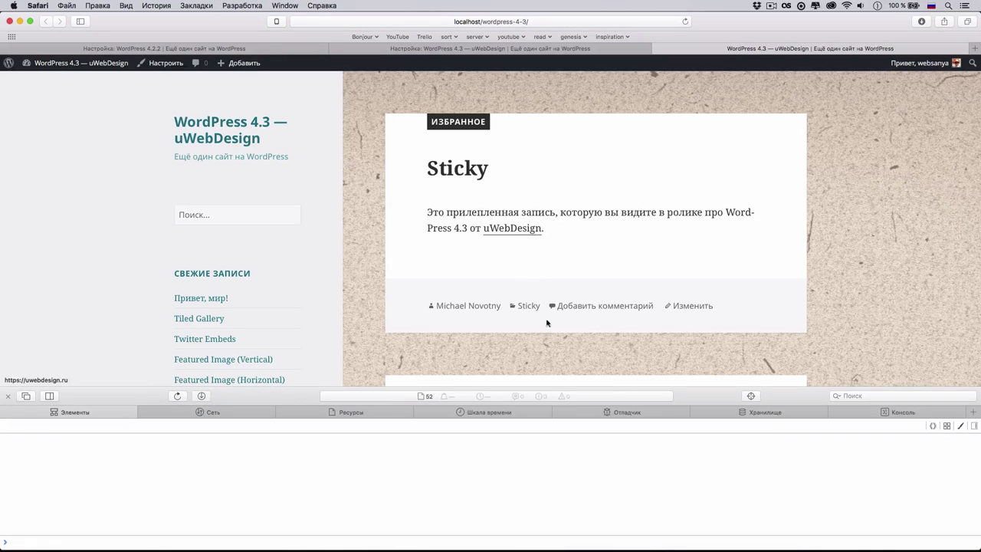
key("super+f")
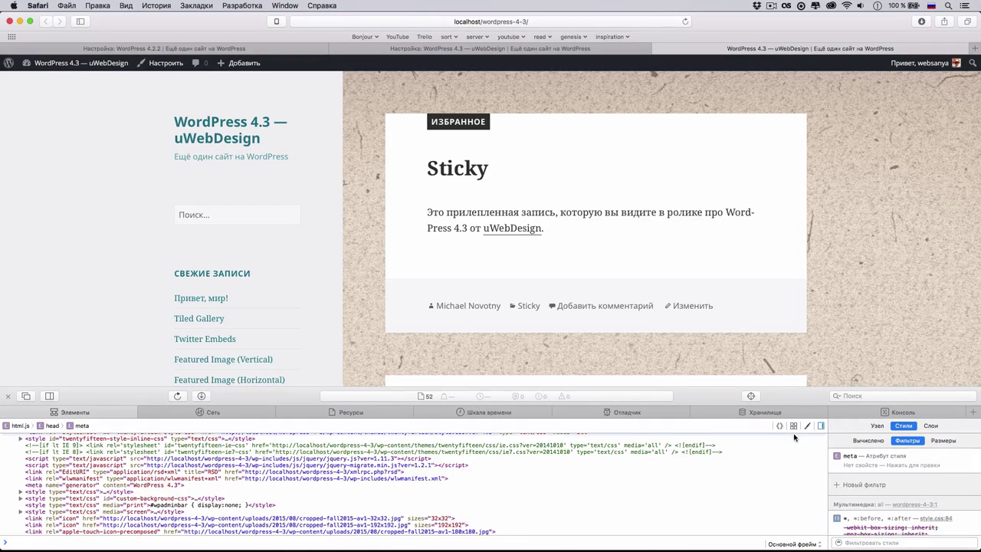
key("Return")
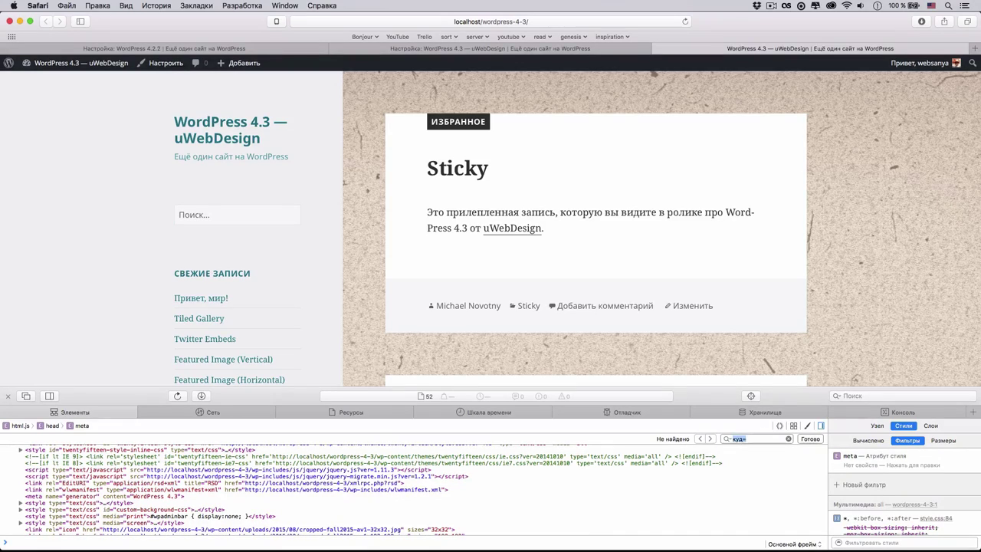
type("'")
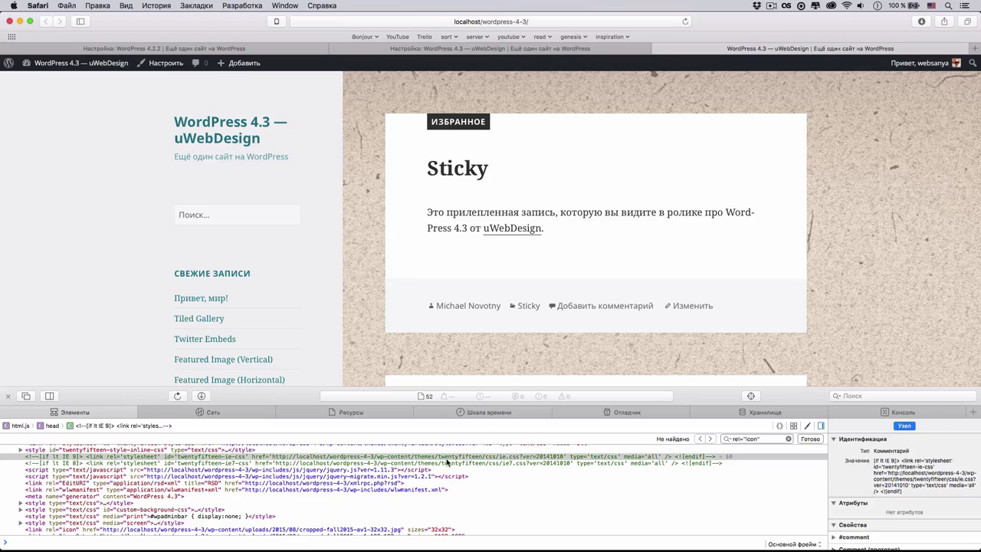
key("BackSpace")
type("'icon")
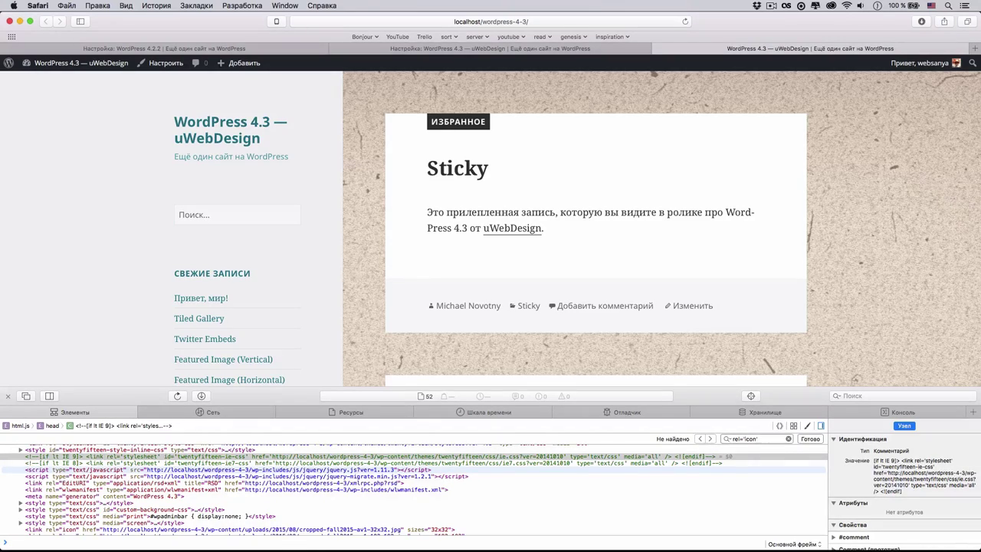
key("super+a")
type("icon")
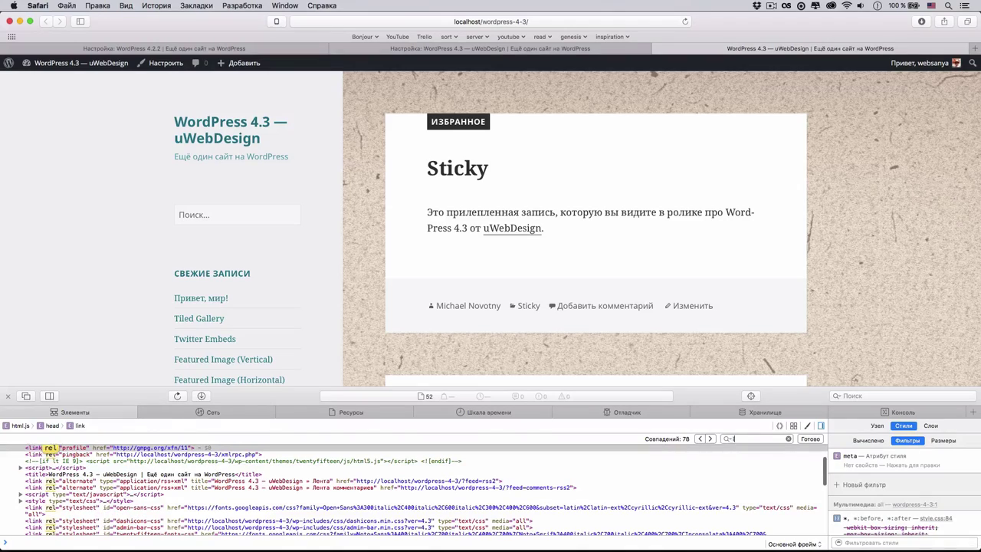
key("Return")
key("Return")
key("Return")
key("Return")
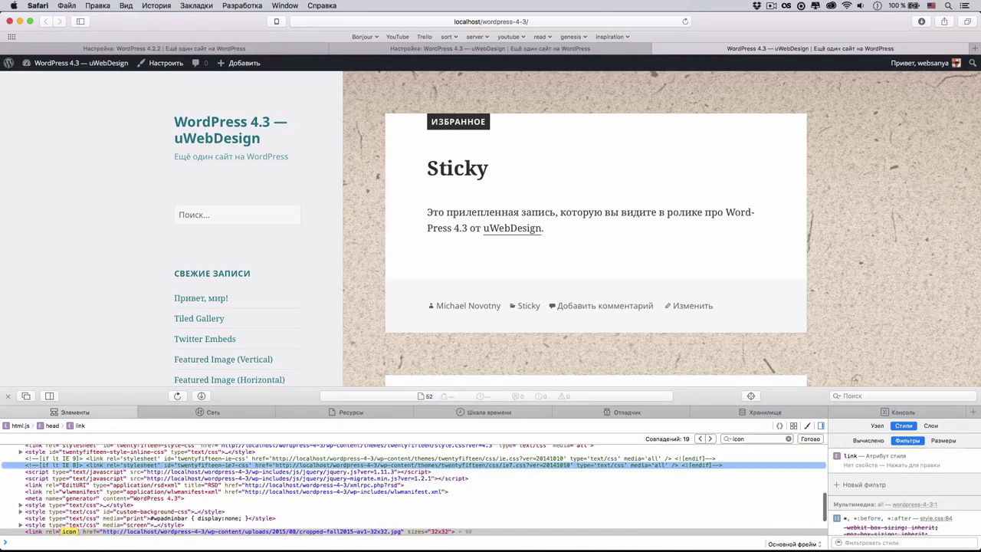
- Inspect the icon, apple-touch-icon and msapplication-TileImage tags, then close the inspector
scroll(154, 518, "down", 1)
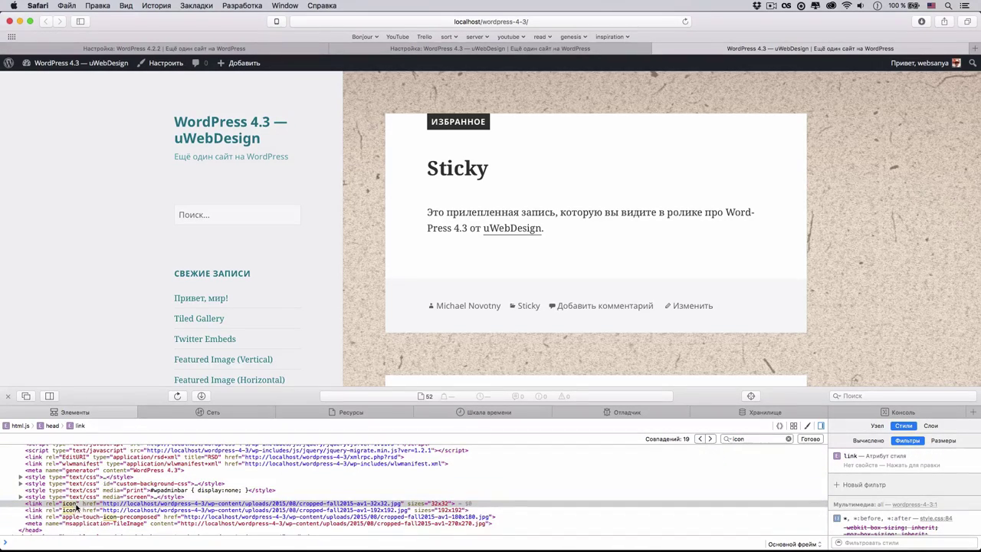
left_click(399, 510)
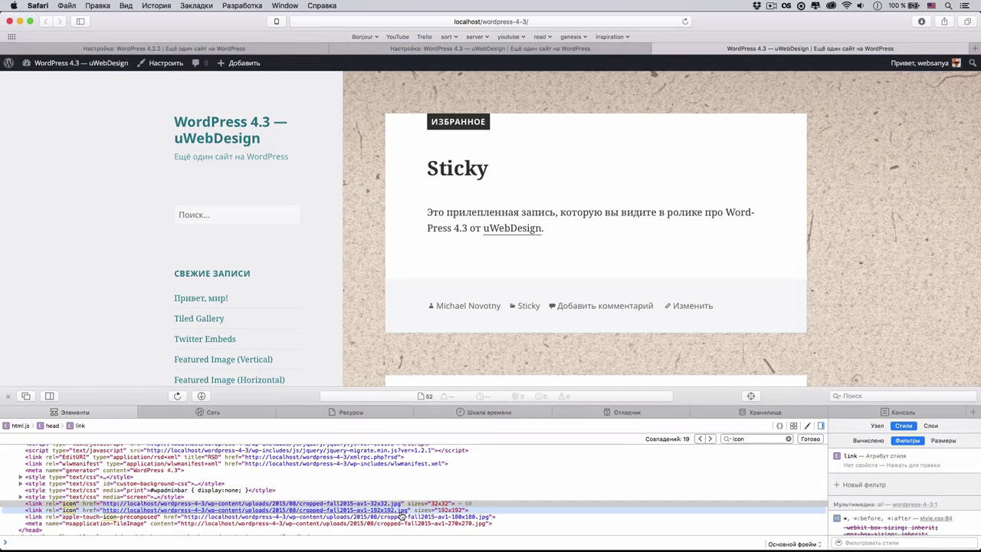
left_click(161, 518)
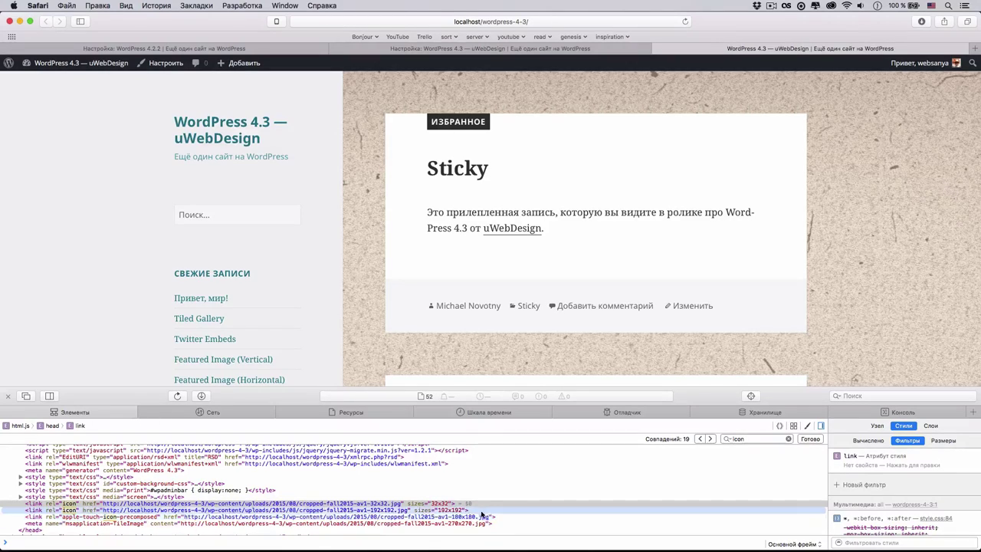
left_click(121, 524)
scroll(105, 526, "down", 1)
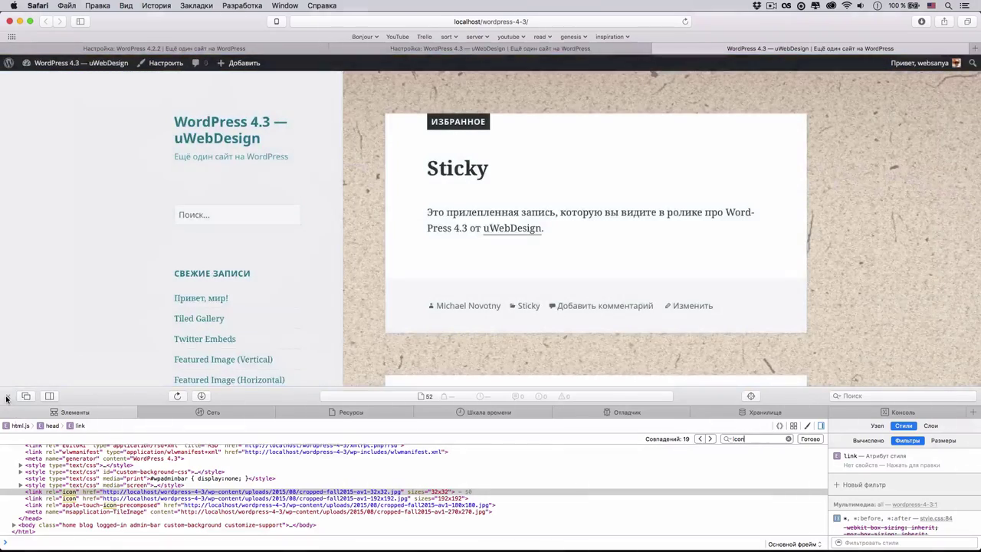
left_click(7, 395)
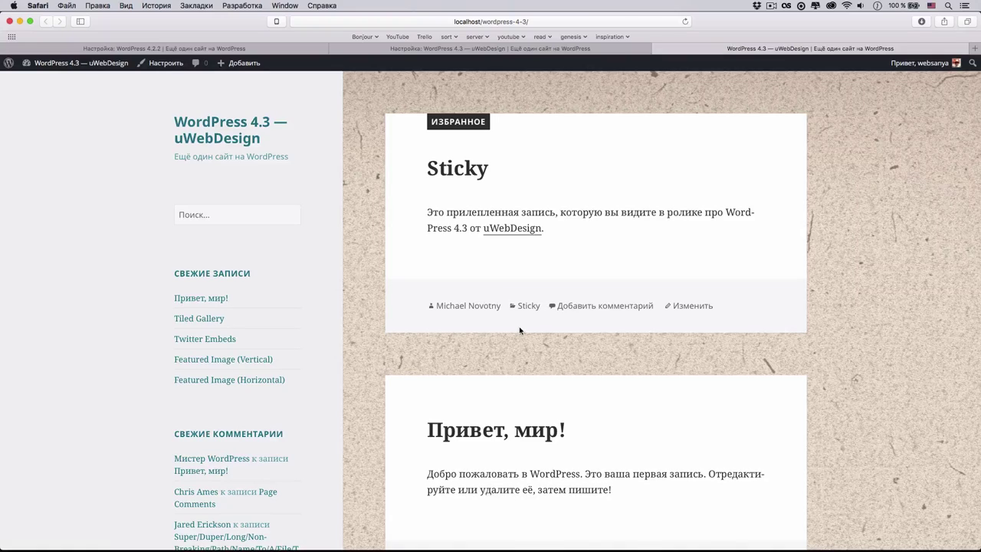
- In a cleared Terminal, run 'wp plugin install blog-icons'
key("super+Tab")
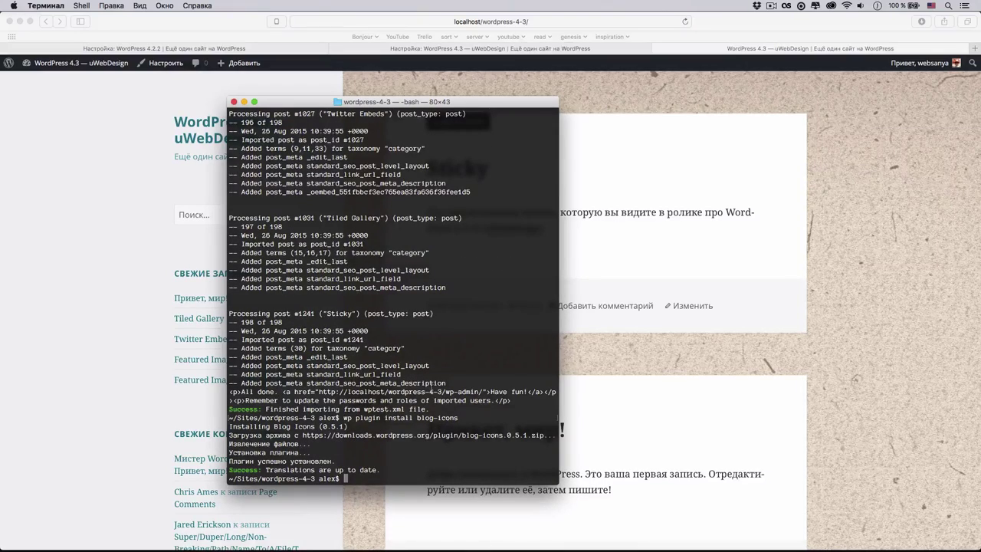
key("super+k")
type("wp plugin ins")
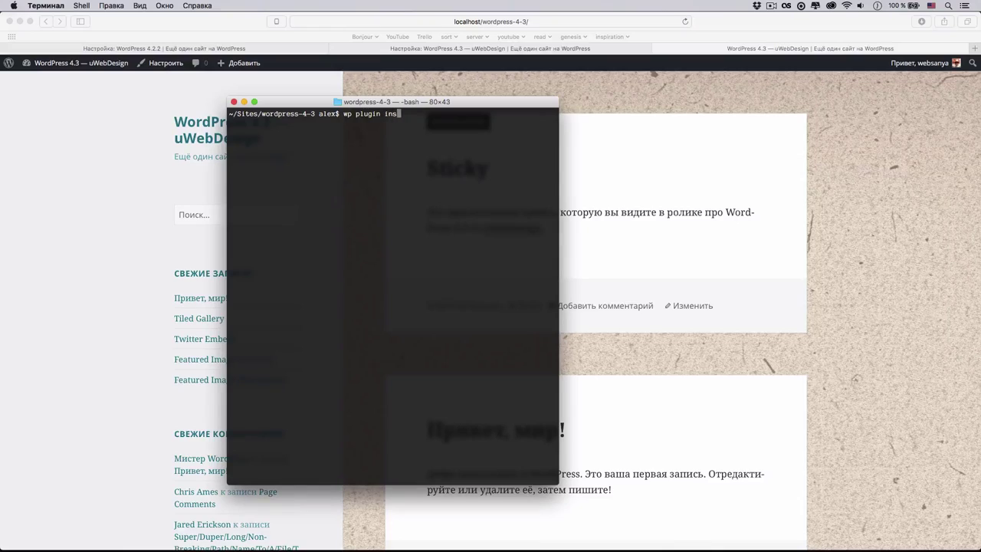
type("tall blog-icons")
key("Return")
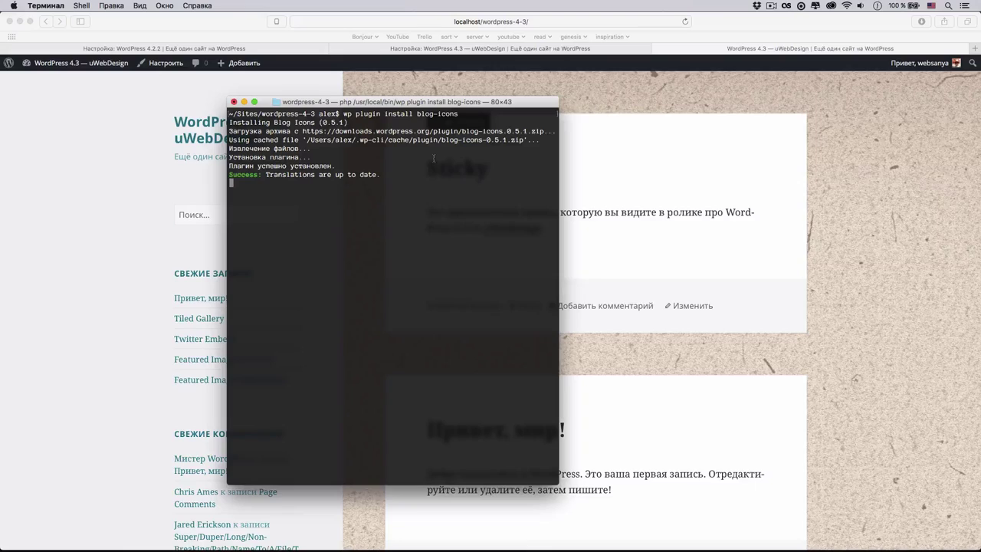
- Rerun the command as 'wp plugin activate blog-icons'
key("Up")
key("Left")
key("Left")
key("Left")
key("Left")
key("Left")
key("Left")
key("Left")
key("BackSpace")
key("BackSpace")
key("BackSpace")
key("BackSpace")
key("BackSpace")
key("BackSpace")
key("BackSpace")
type("activate")
key("Return")
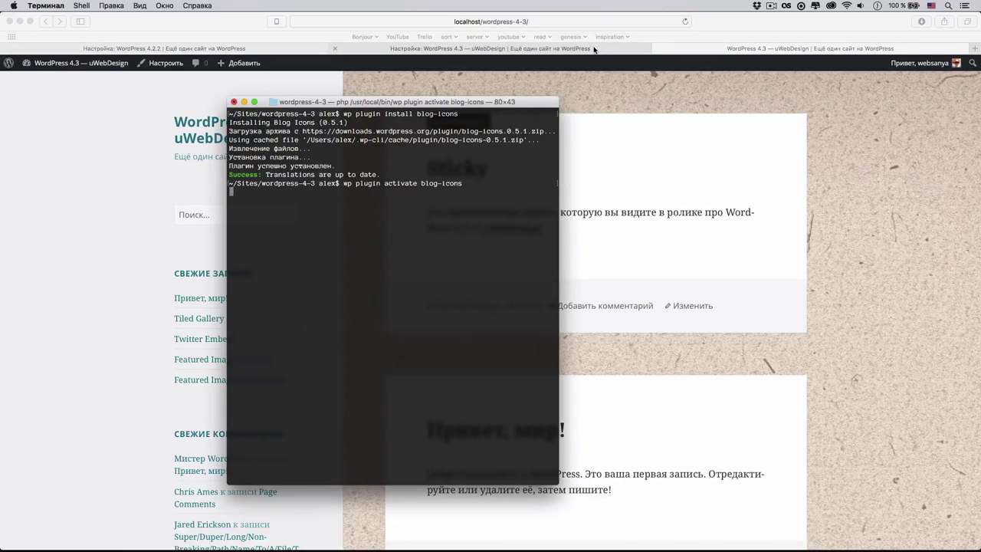
left_click(87, 74)
- Go to the admin dashboard and open Внешний вид > Blog Icons
left_click(46, 83)
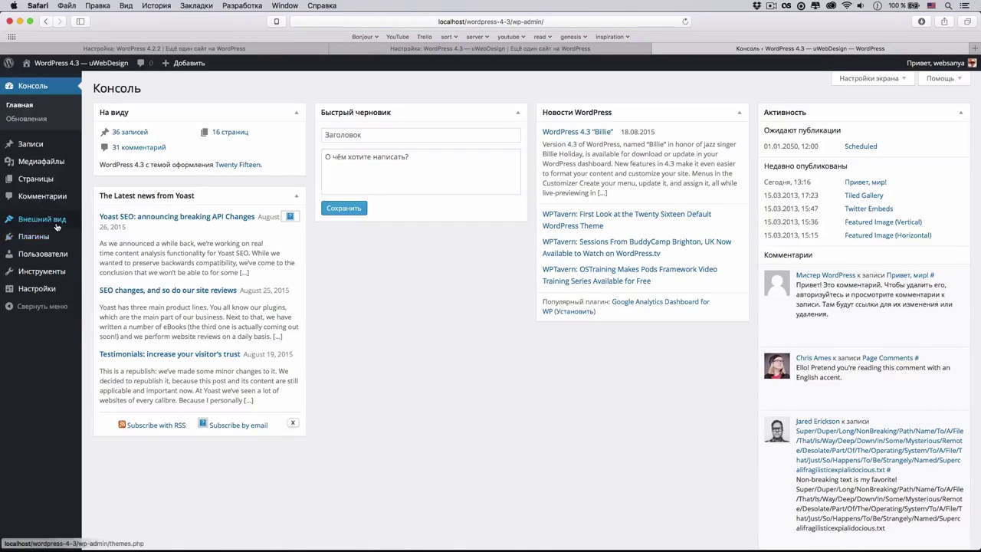
mouse_move(46, 219)
left_click(114, 304)
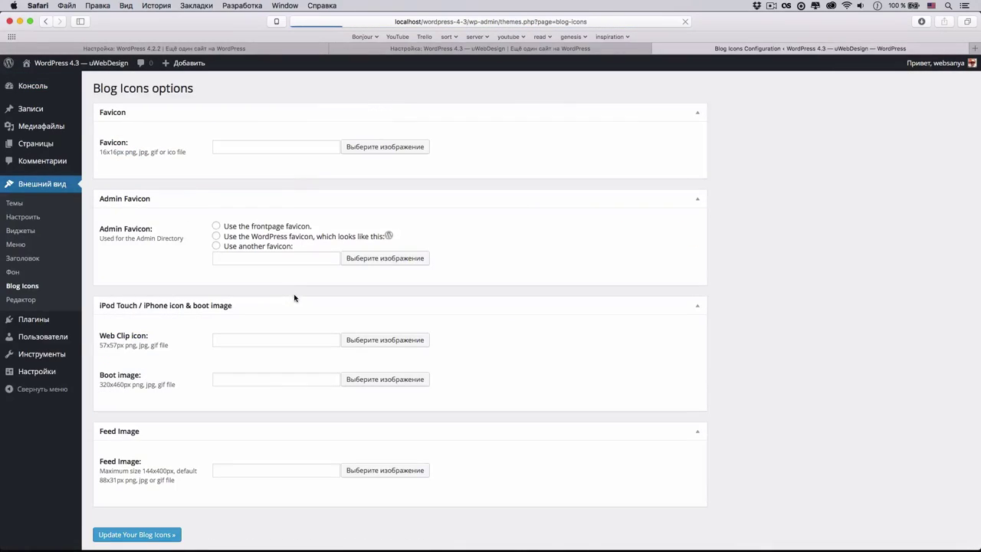
- Inspect the Favicon and admin favicon fields, then go to the Plugins list
left_click(269, 149)
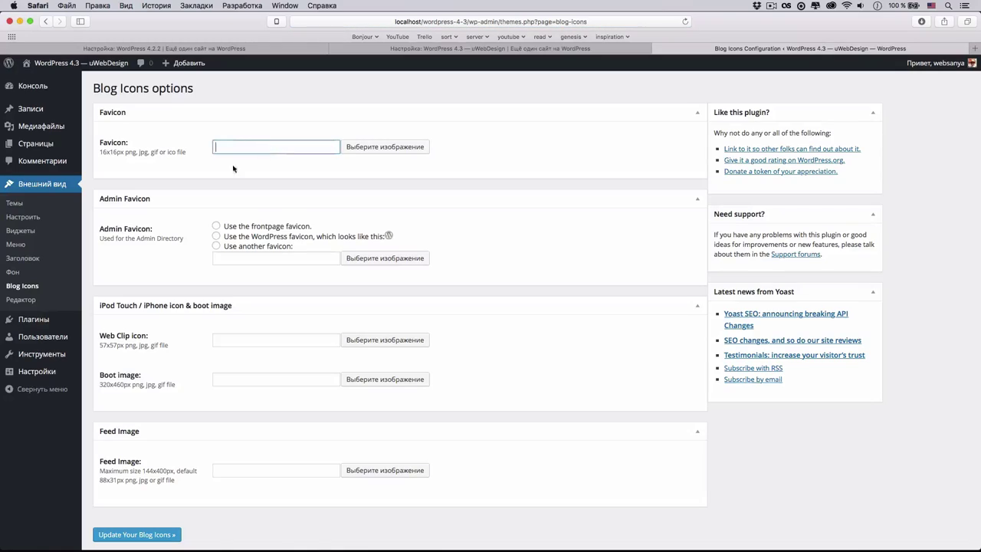
left_click(267, 258)
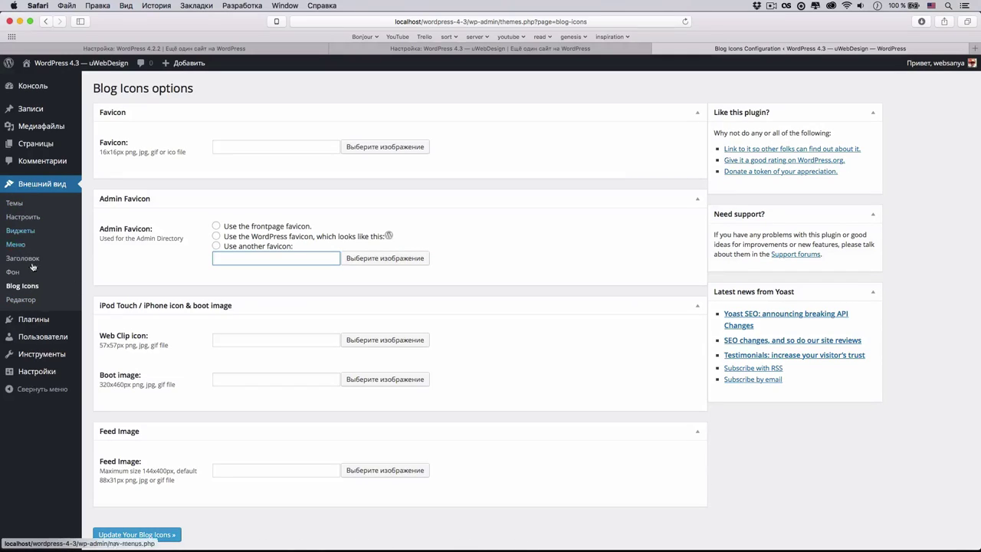
left_click(34, 319)
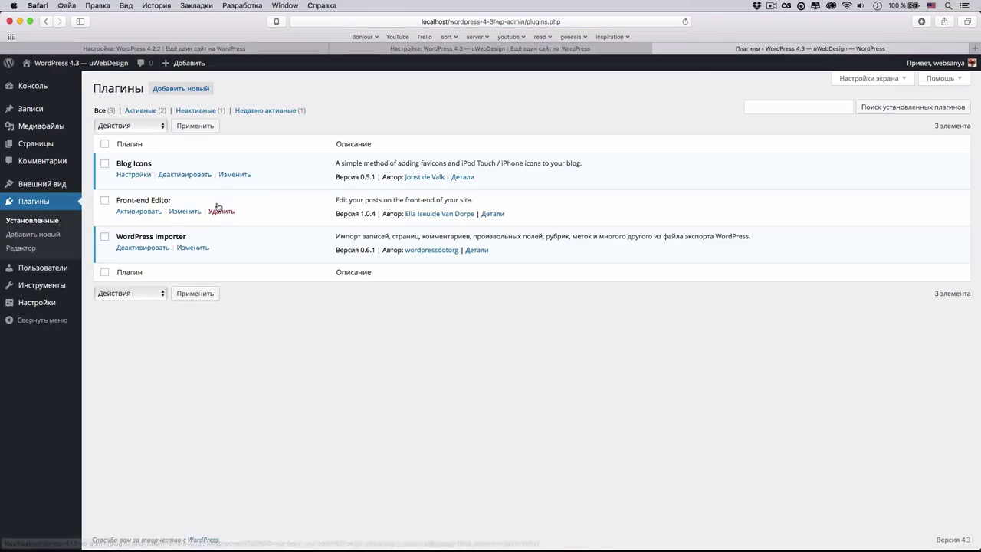
- View Blog Icons details, then deactivate the plugin and start deleting it
left_click(464, 176)
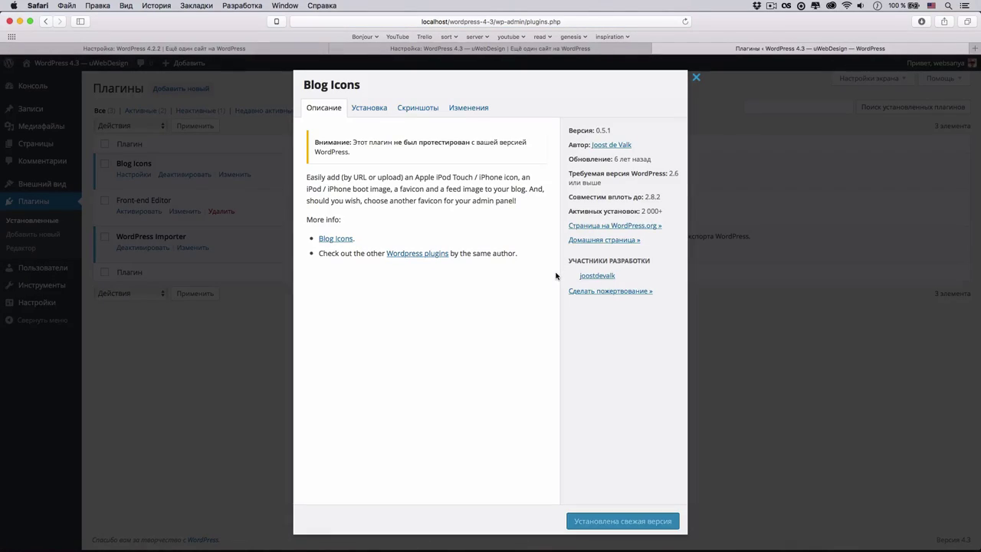
left_click(761, 160)
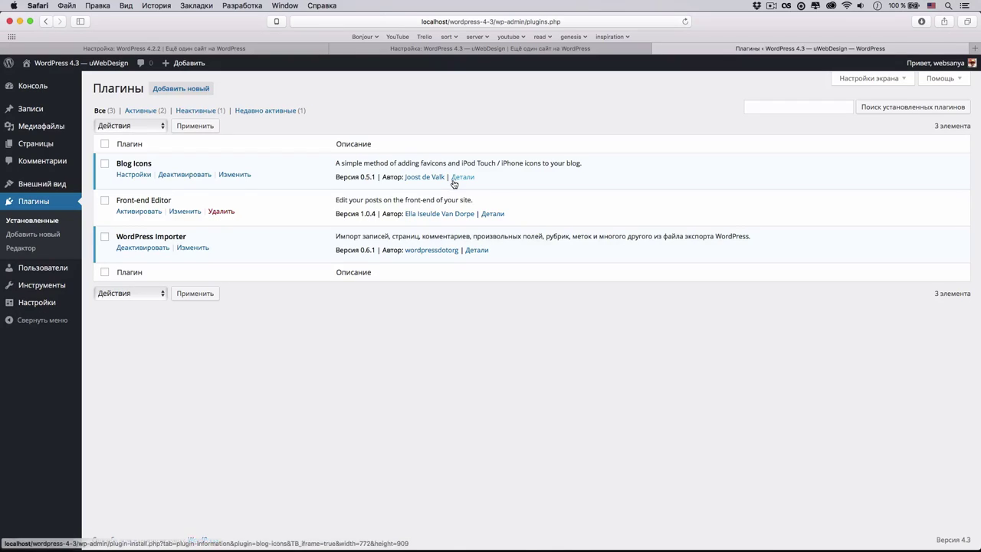
left_click(197, 175)
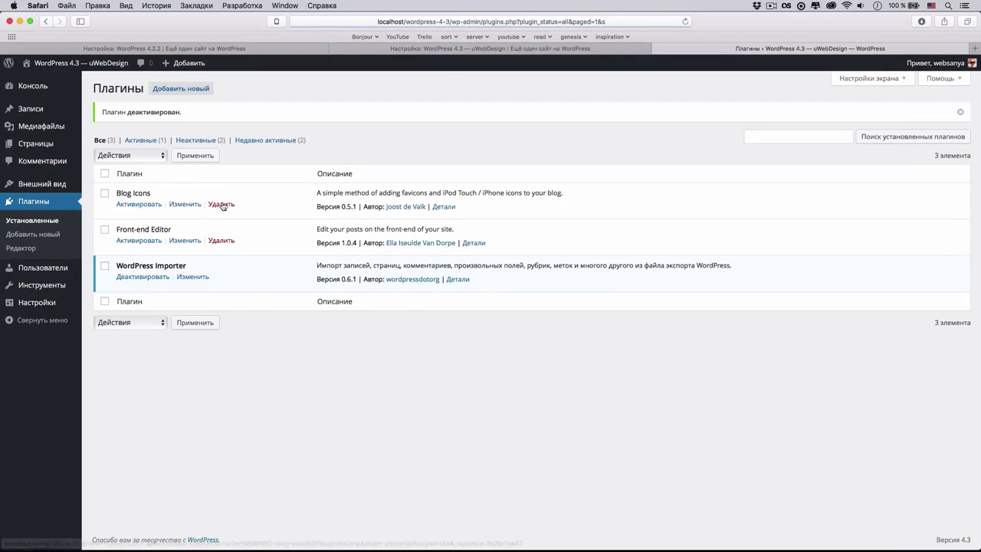
left_click(220, 197)
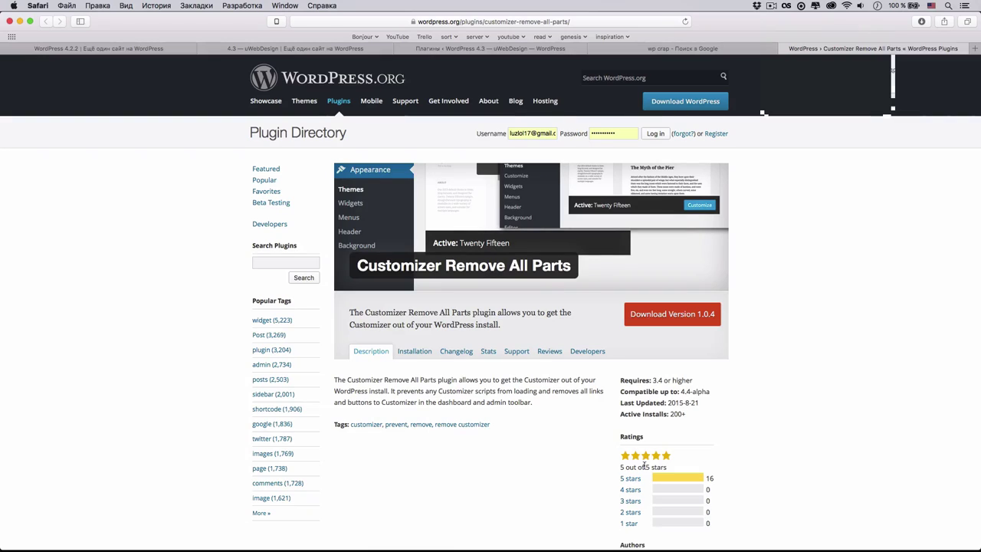
- Scroll the Customizer Remove All Parts page, then close it and the Google search tab
scroll(665, 431, "down", 1)
scroll(665, 431, "down", 3)
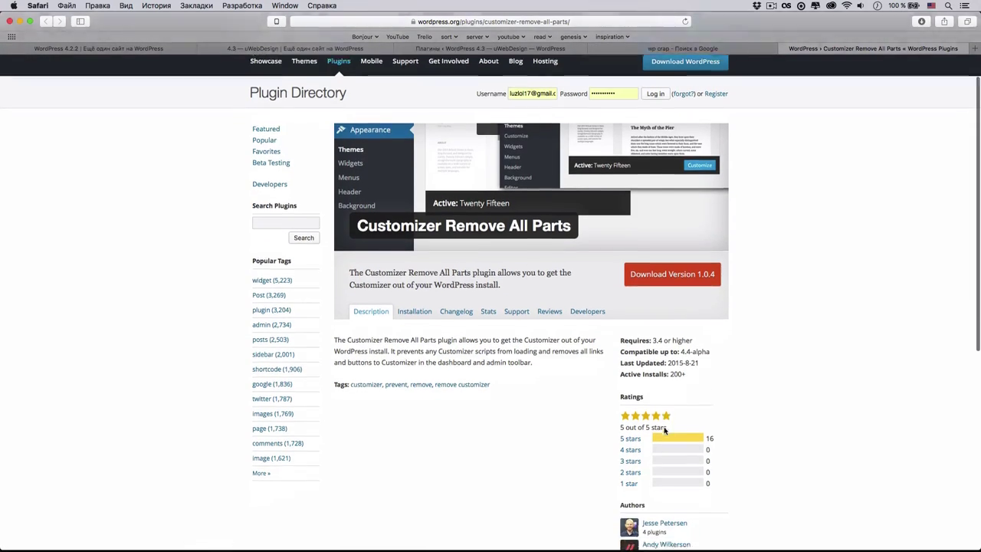
scroll(664, 429, "up", 4)
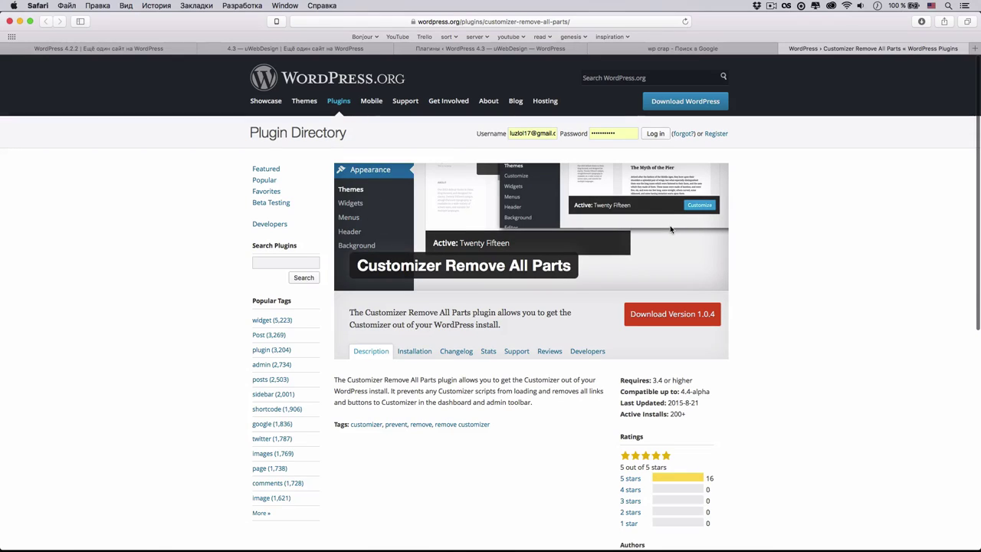
scroll(671, 234, "down", 5)
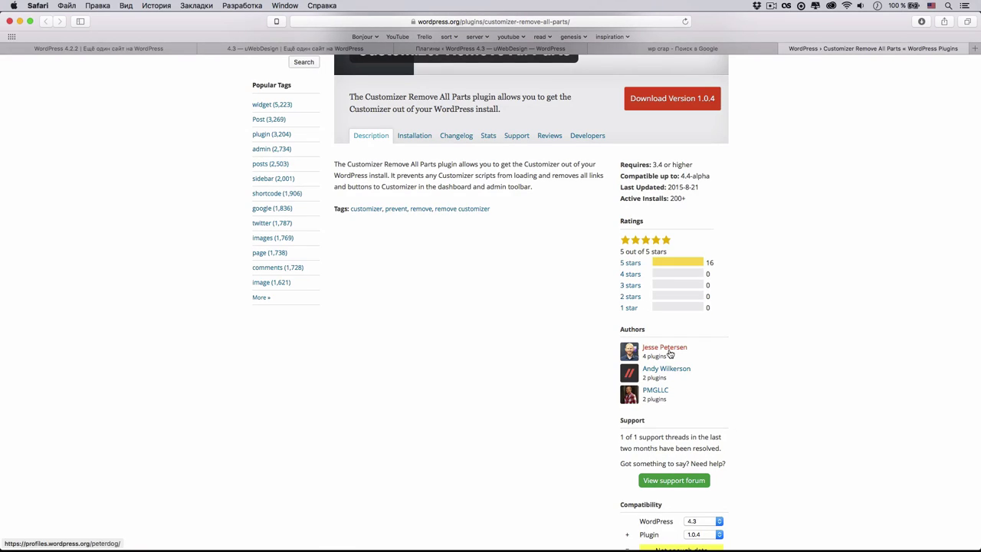
scroll(669, 354, "up", 5)
scroll(670, 353, "down", 4)
scroll(578, 212, "up", 5)
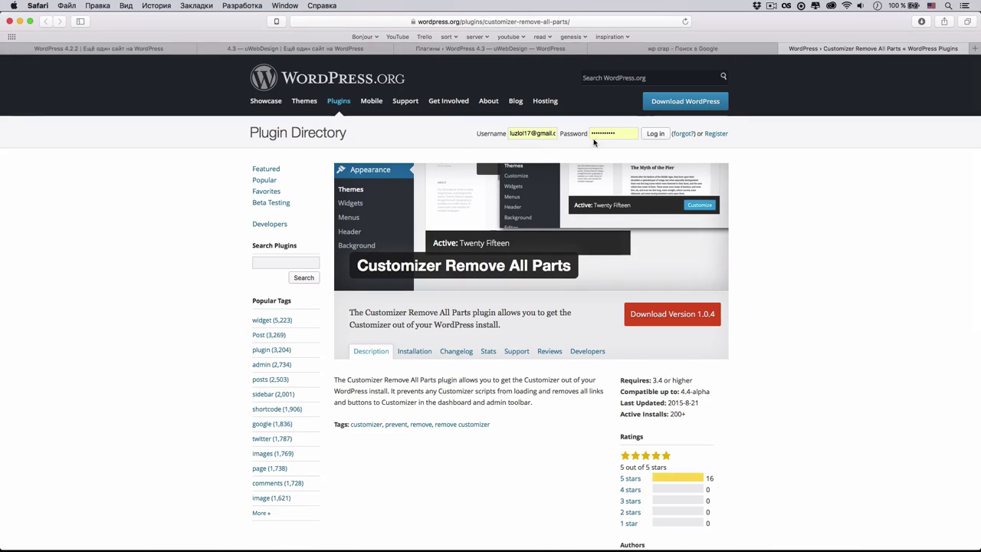
left_click(592, 48)
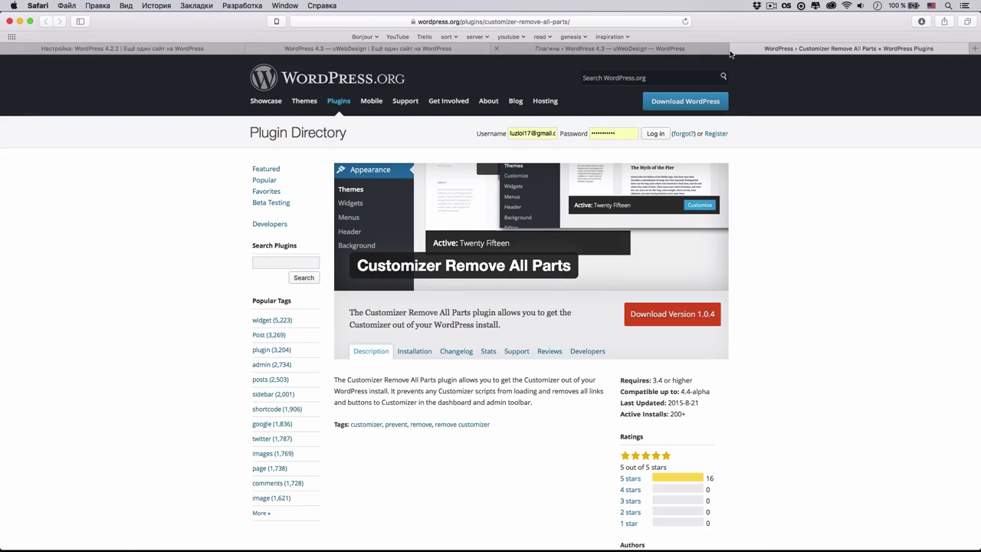
left_click(739, 48)
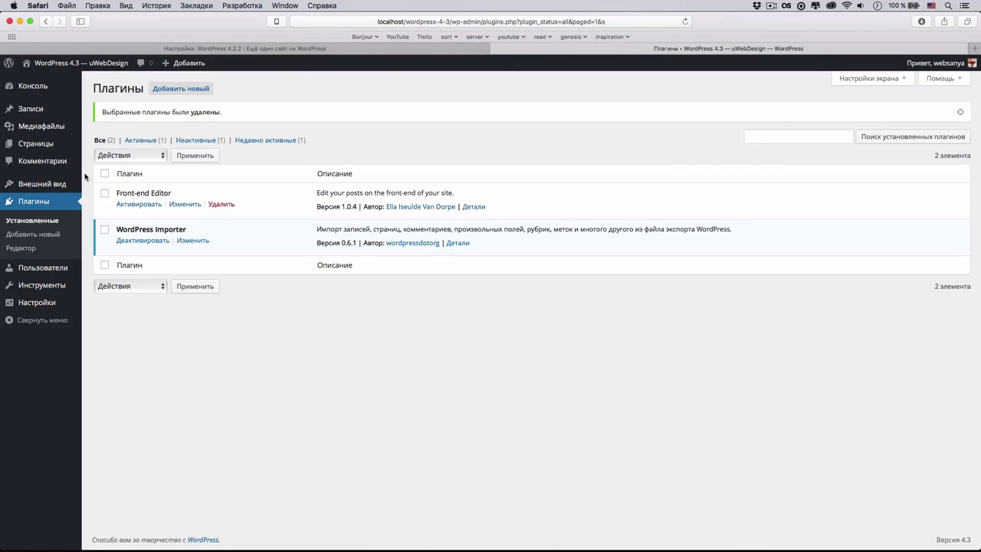
- From the Записи list, open the 'Sticky' post in the editor
mouse_move(68, 190)
left_click(101, 109)
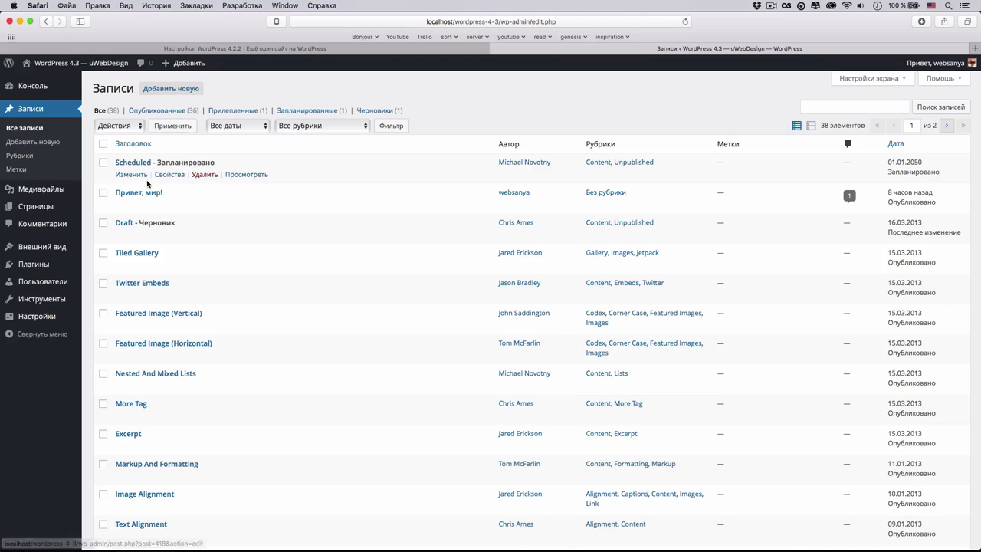
mouse_move(163, 239)
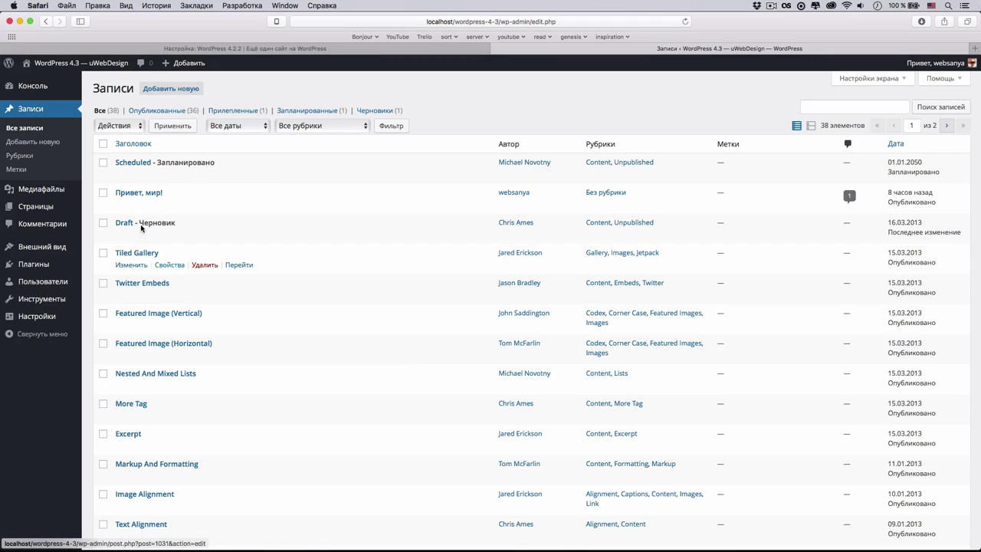
scroll(129, 181, "down", 2)
scroll(126, 184, "down", 3)
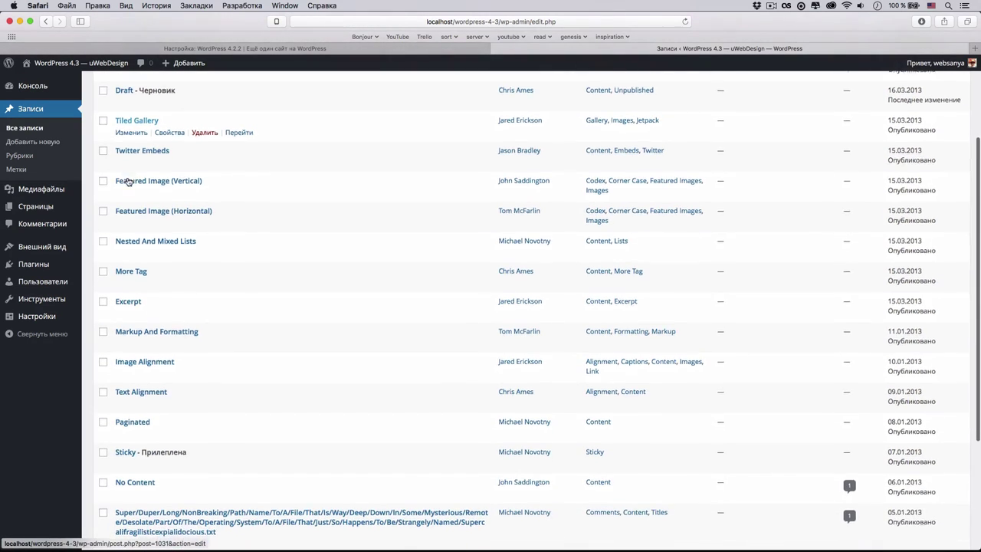
left_click(131, 461)
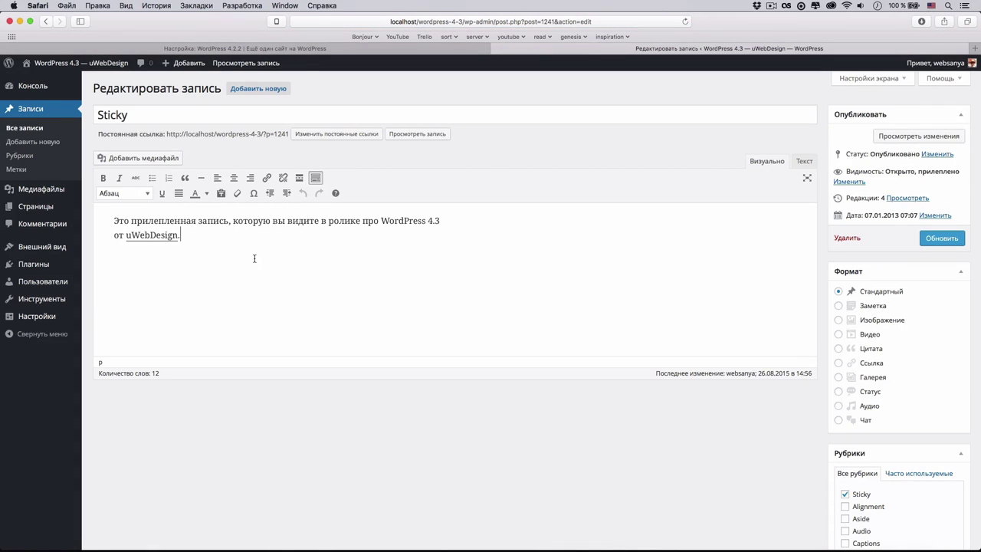
- Add a 'WordPress 4.3 изменения' heading with bullets from Кастомайзер through 'Улучшенная работа с паролями' and 'многод другое'
left_click(240, 328)
type("### WordPress 4.3 изм")
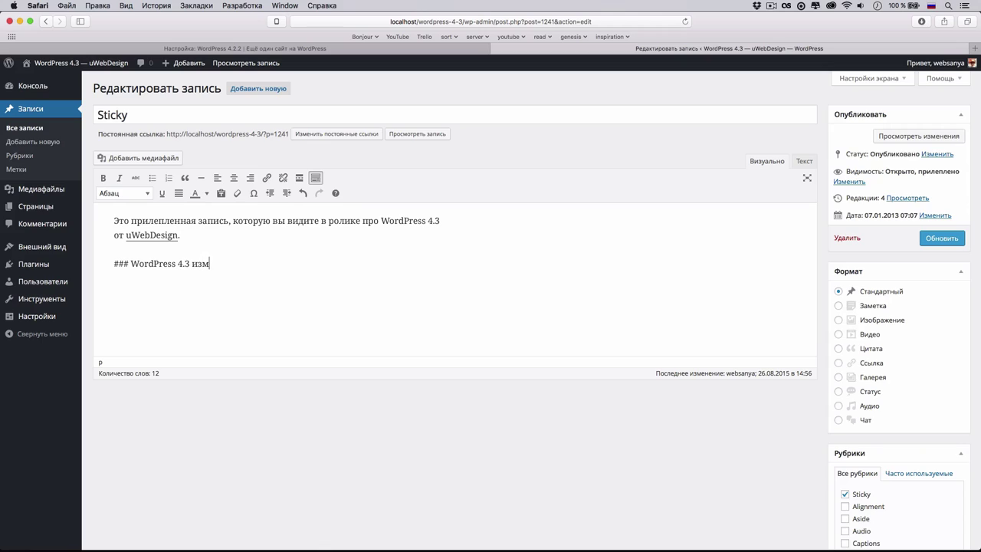
type("енения")
key("Return")
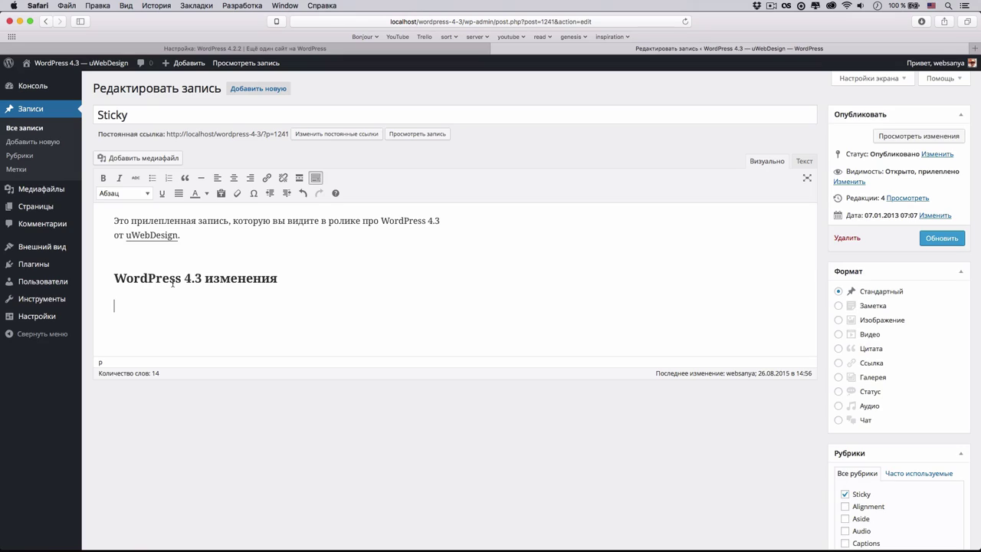
type("* ")
type("Кастомайзер,")
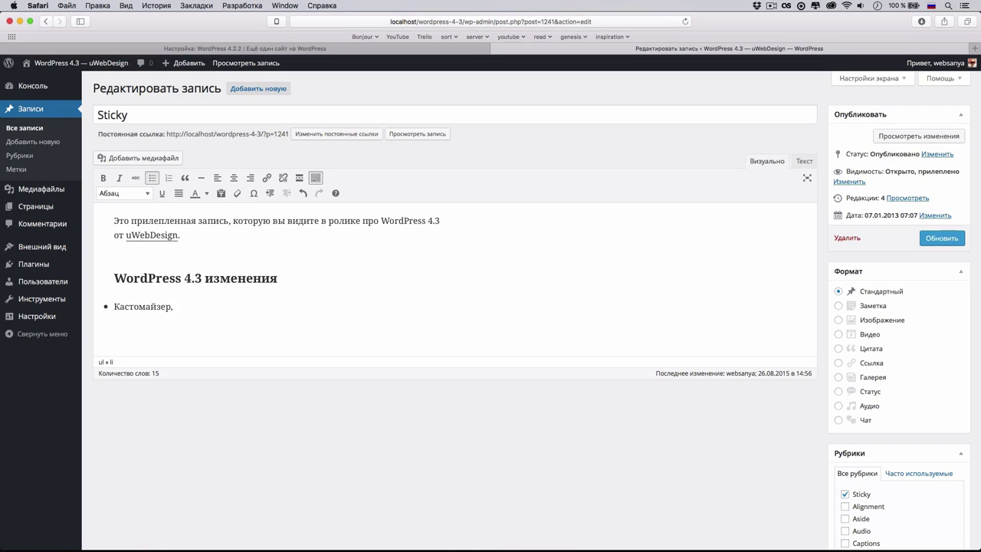
type("Иконки сайта")
key("Return")
type("Улучшенный TInyMCE")
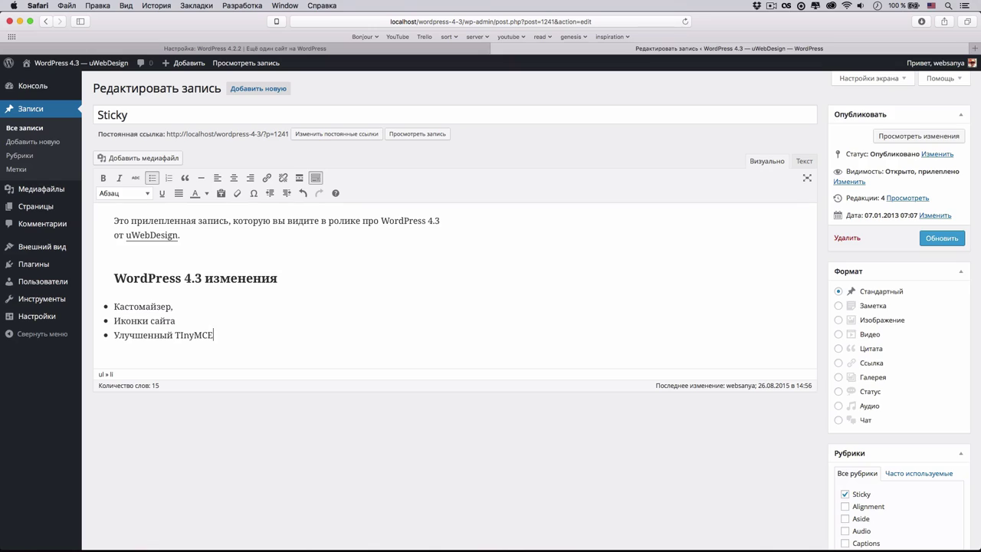
key("Return")
type("Улучшенная")
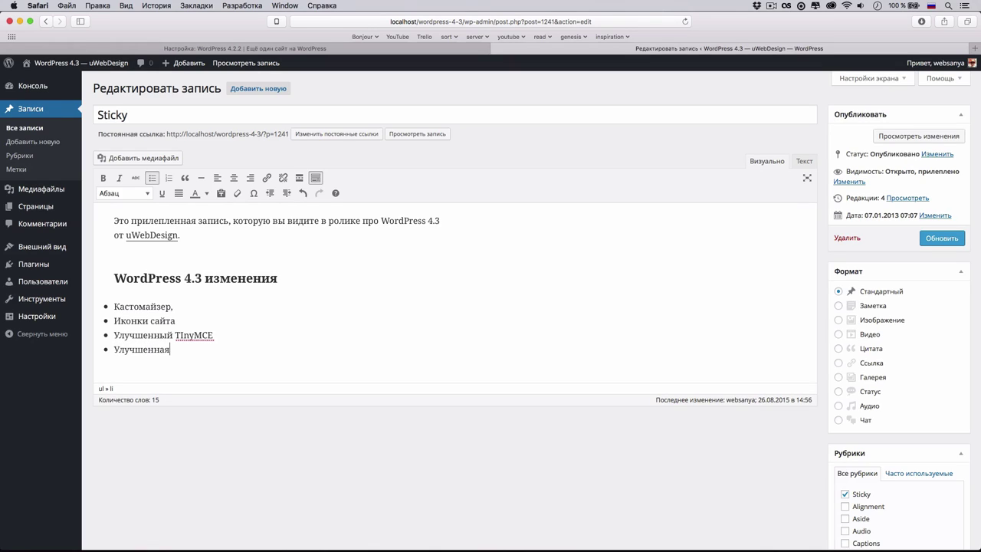
type(" работа с паролями")
key("Return")
type("мно")
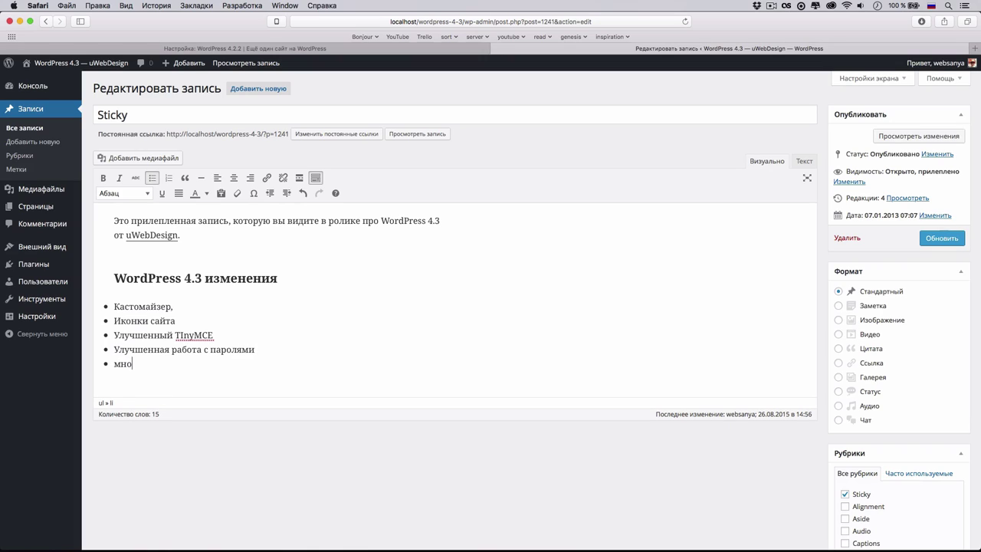
type("год другое")
key("Return")
key("Return")
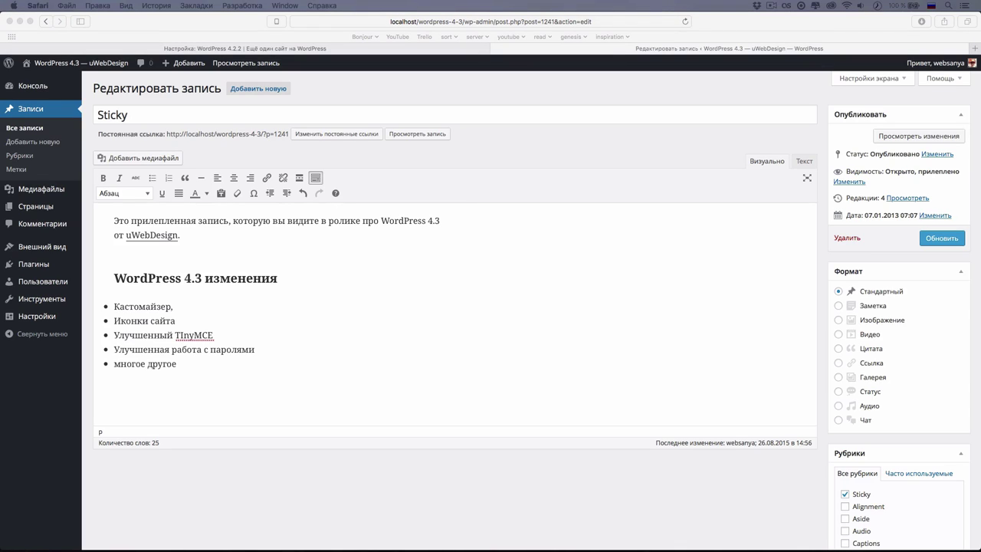
- Paste the singing quotation as a blockquote, remove the empty paragraph, and update the post
left_click(133, 402)
type("> If I'm going to sing like someone else, then I don't need to sing at all. — Billie Holiday")
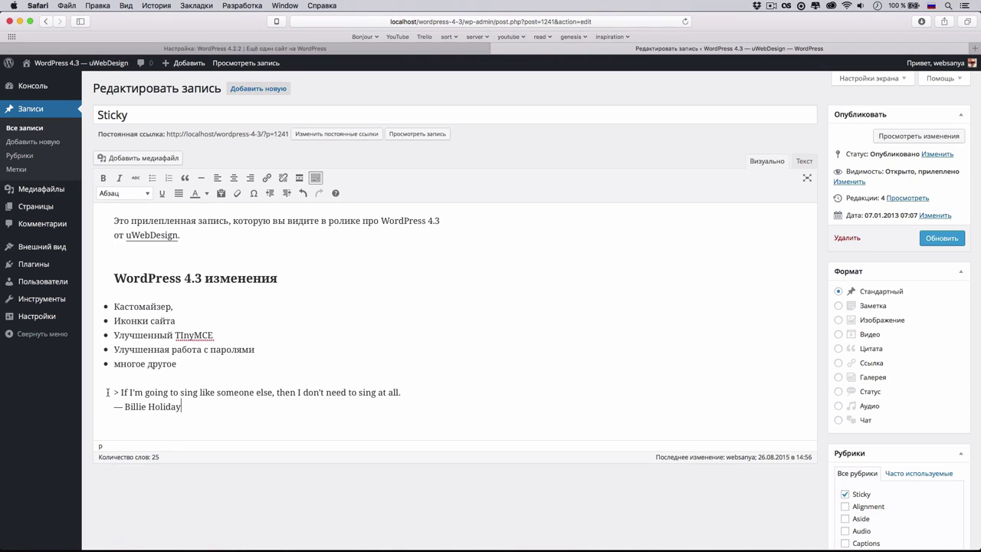
key("Return")
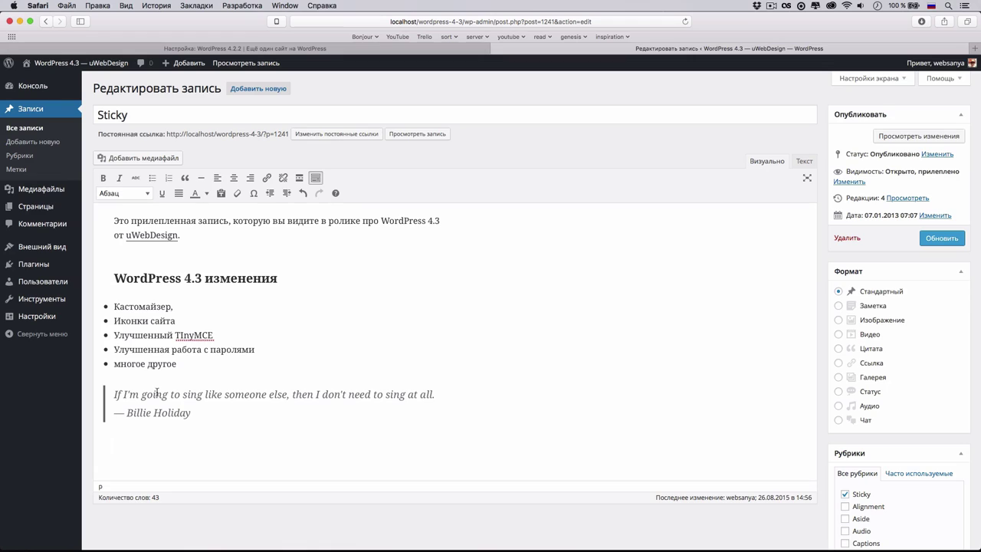
key("BackSpace")
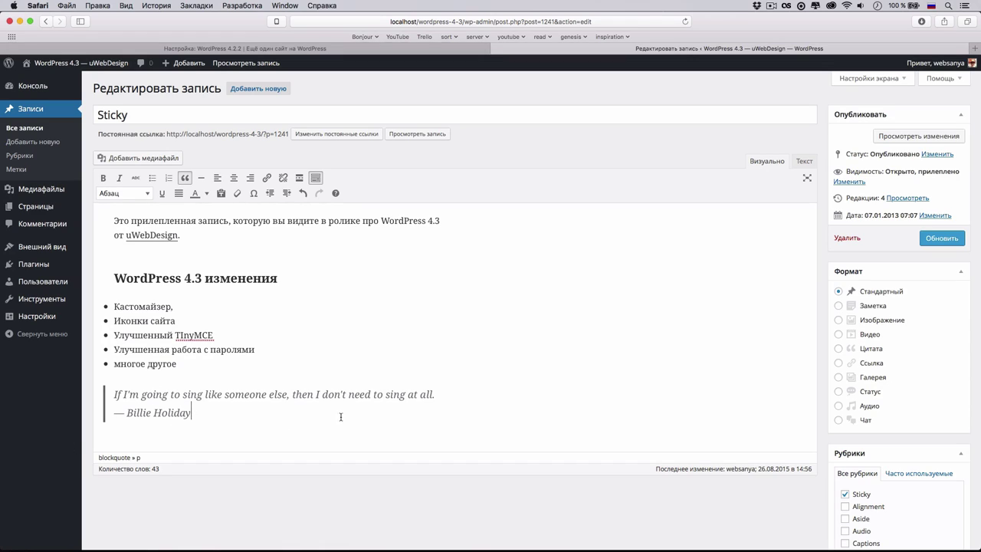
left_click(938, 239)
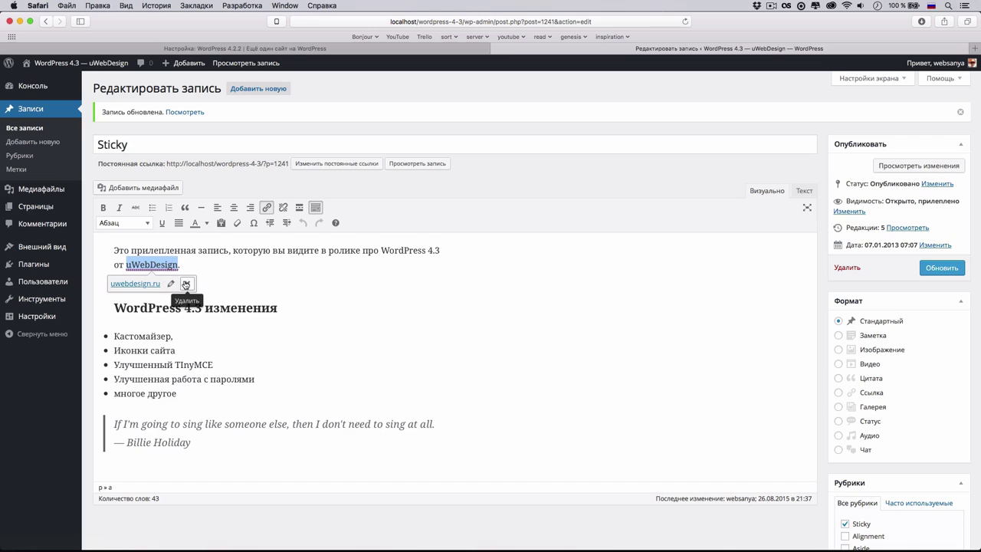
- Close the uWebDesign link settings without changes and go to the Plugins list
left_click(171, 284)
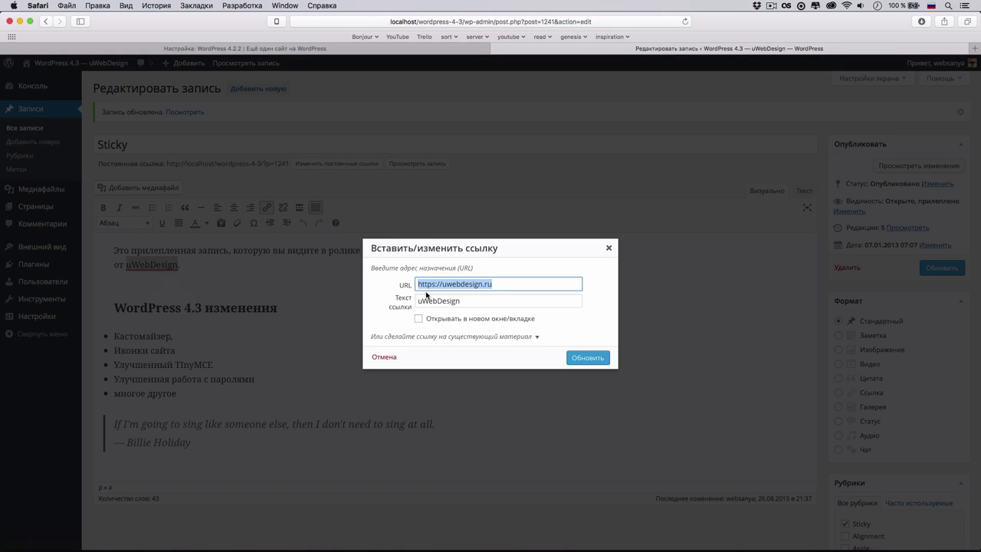
left_click(606, 246)
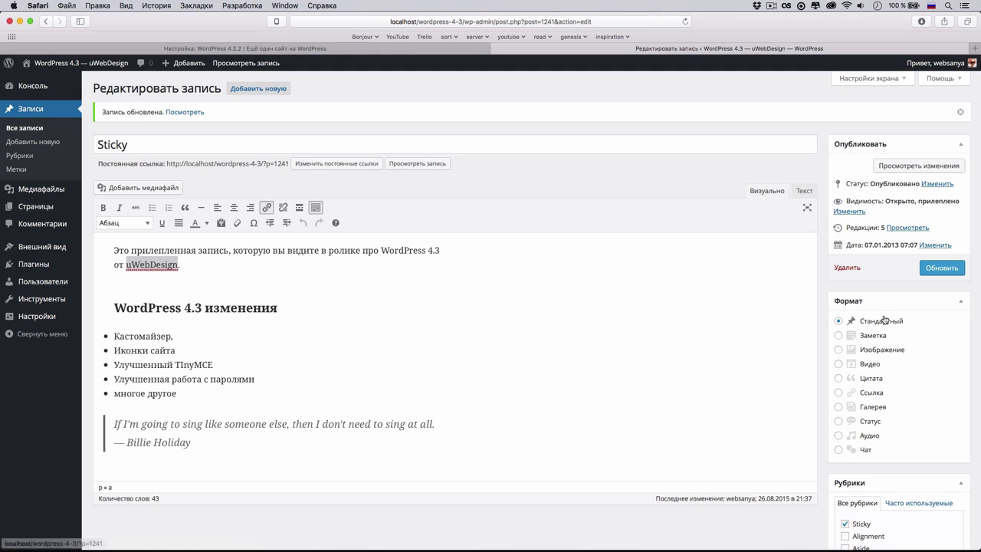
left_click(72, 267)
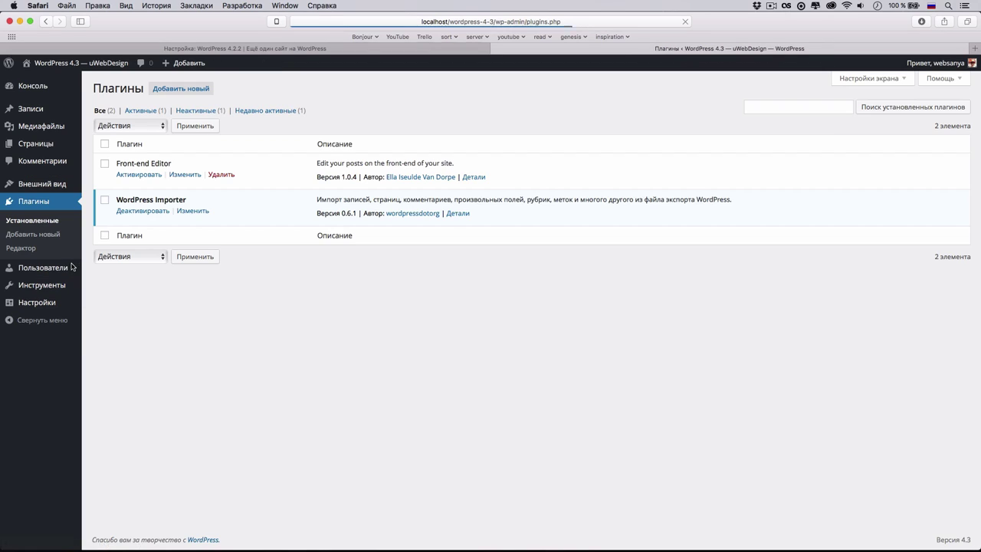
- Activate Front-end Editor, deactivate it after its version warning, and type the tinymce-advanced install command in Terminal
left_click(157, 178)
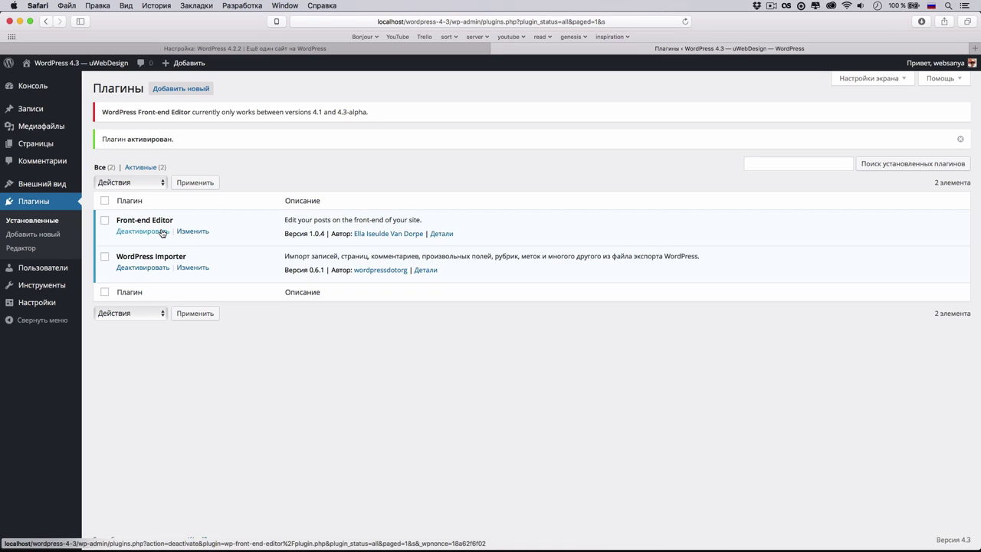
left_click(163, 233)
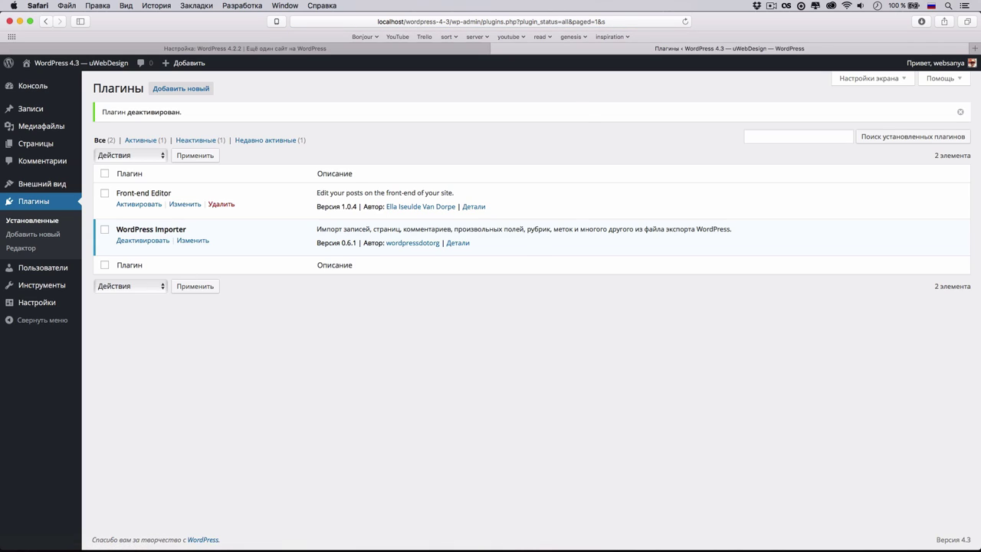
key("super+Tab")
type("wp")
key("BackSpace")
key("BackSpace")
type("wp plugin ")
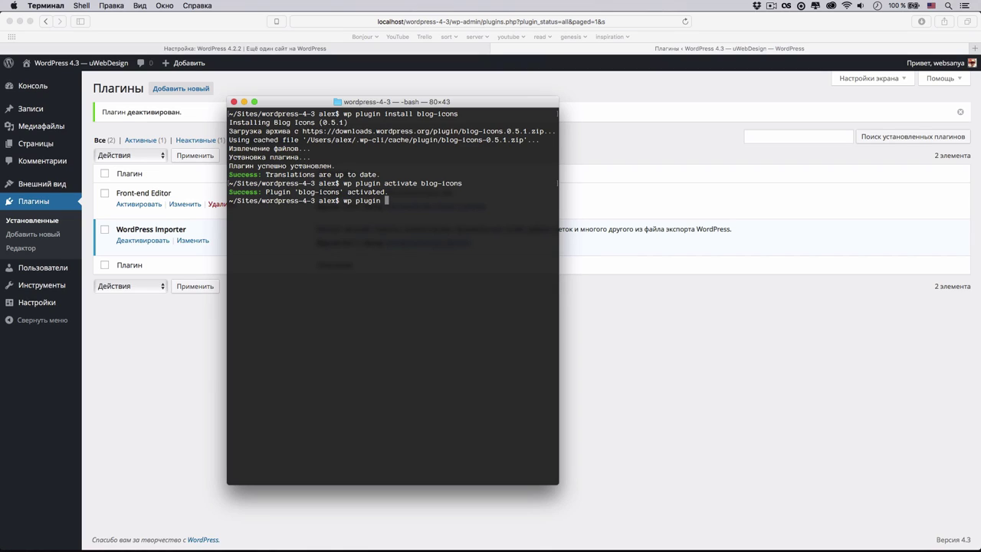
type("install tinymce-advanced --ativate")
- Correct the flag to '--activate', install TinyMCE Advanced via WP-CLI, then open all posts in the browser
key("Left")
key("Left")
key("Left")
key("Left")
key("Left")
key("Left")
type("c")
key("Return")
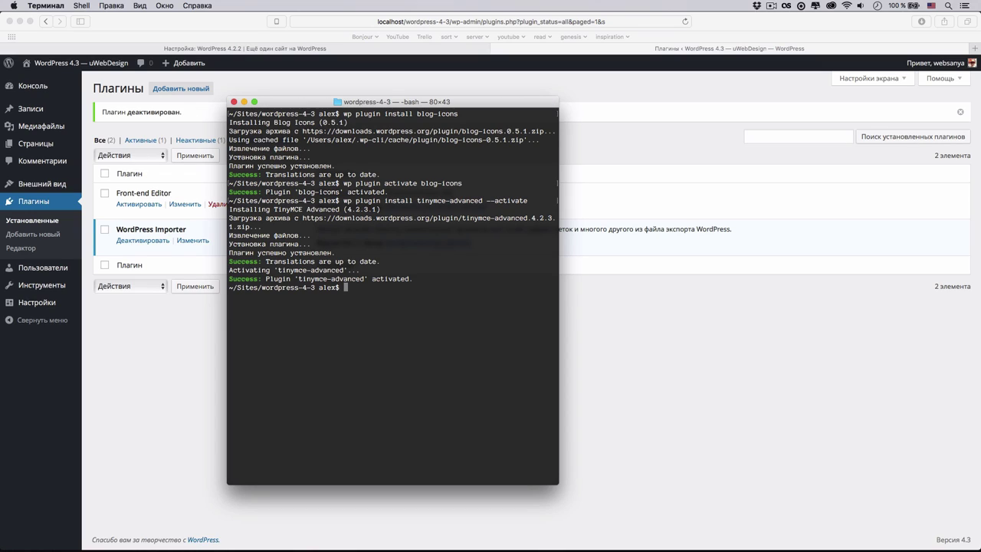
left_click(126, 361)
left_click(30, 108)
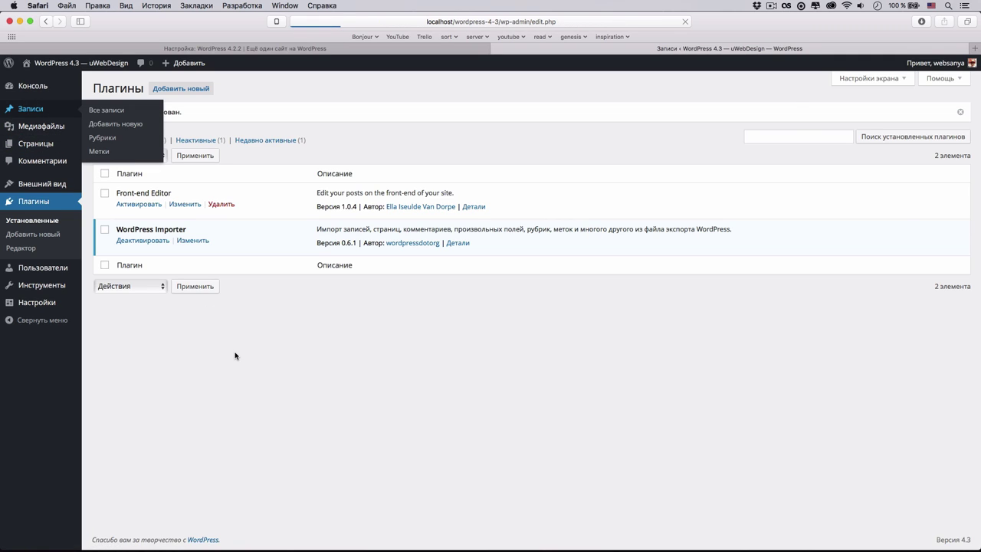
- Open 'Sticky - Прилеплена', add an empty paragraph below the quote, and view the Файл menu
scroll(230, 364, "down", 5)
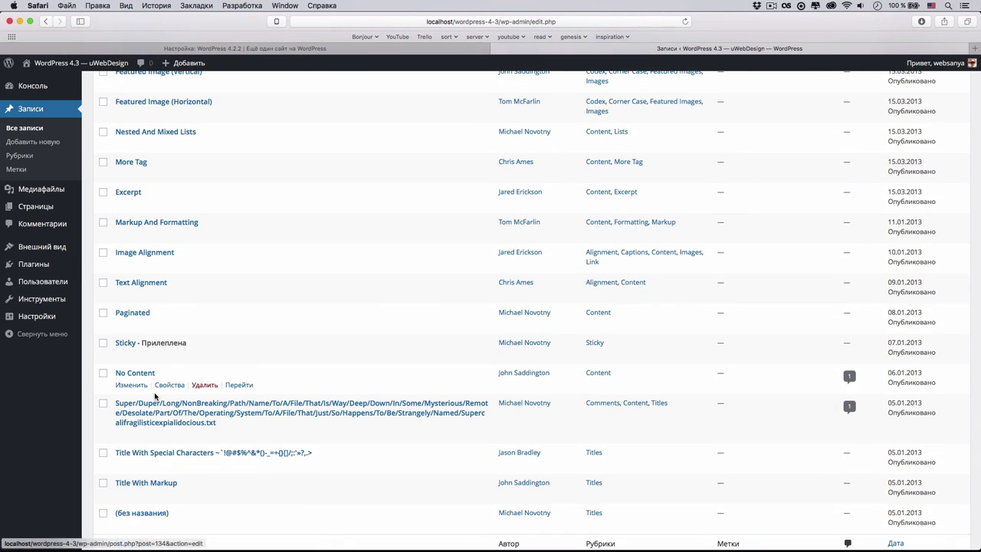
scroll(227, 374, "down", 2)
left_click(130, 277)
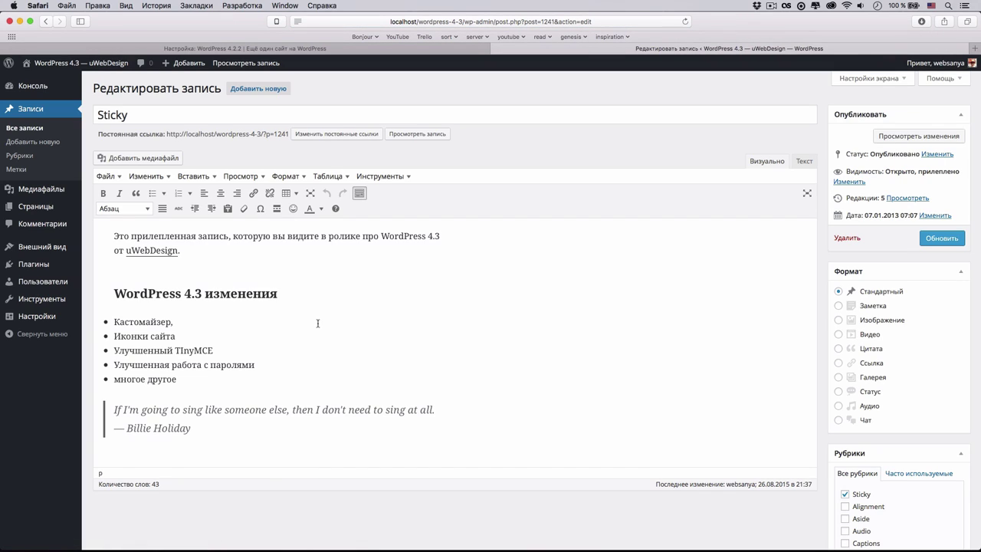
key("Return")
key("Return")
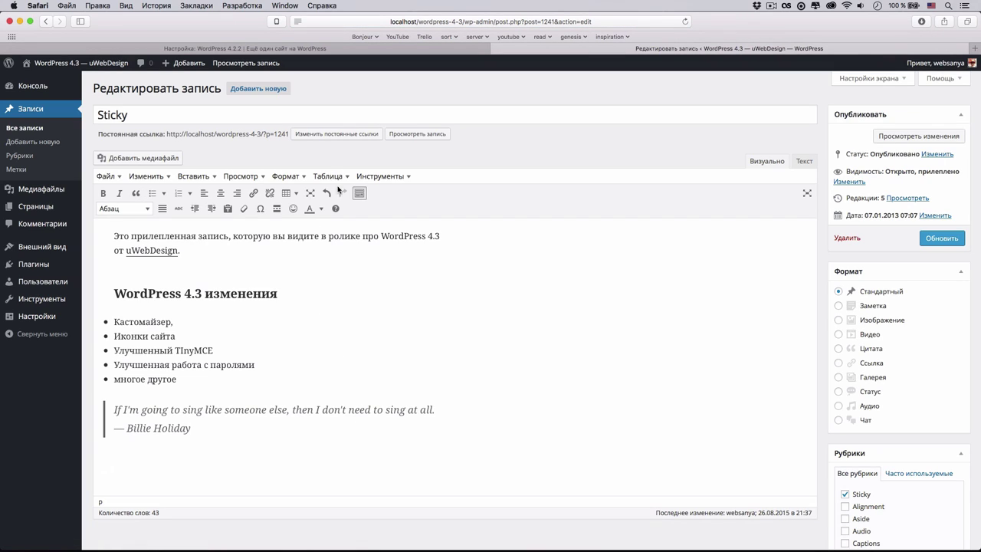
left_click(111, 177)
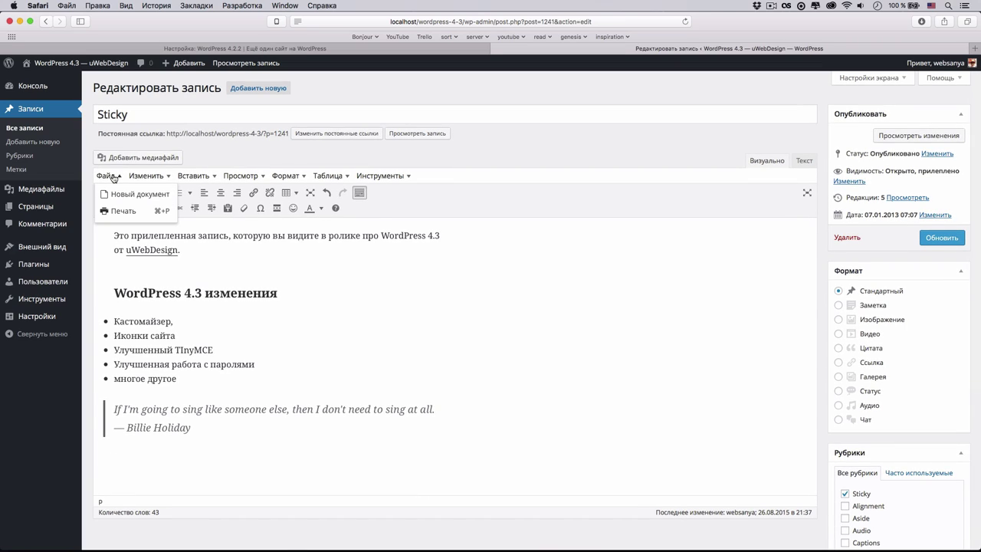
mouse_move(142, 177)
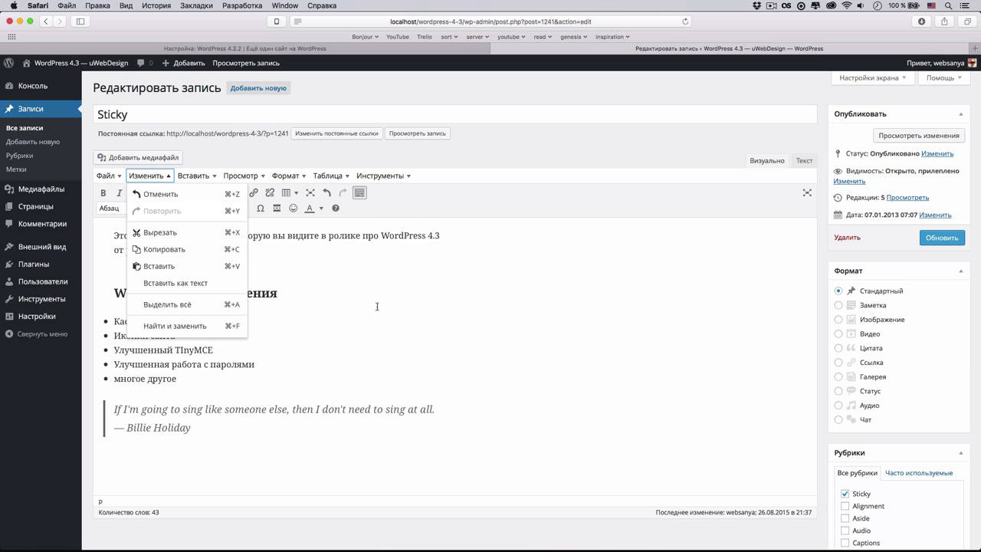
- Replace 'TInyMCE' with 'uWebDesign' in the bullet list using case-insensitive find and replace
left_click(383, 359)
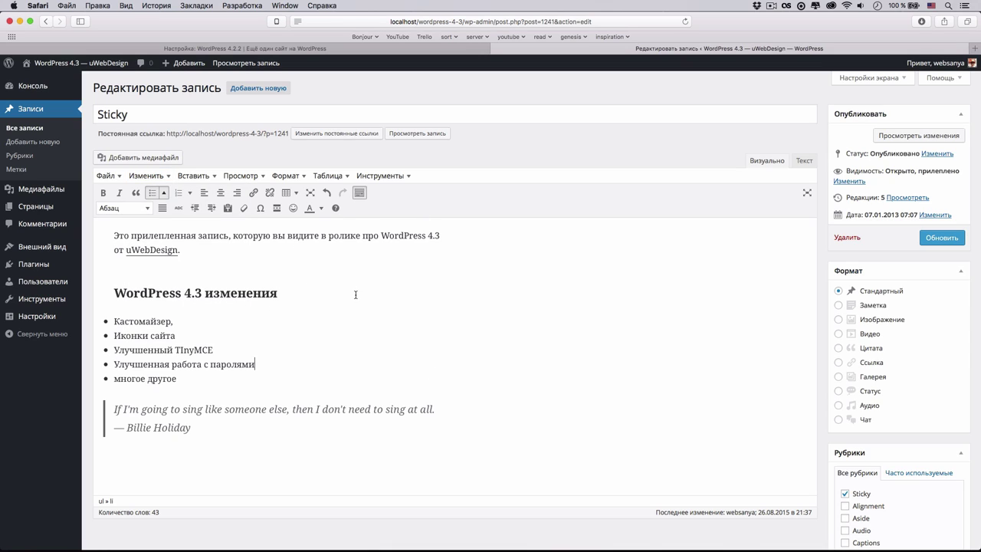
key("super+f")
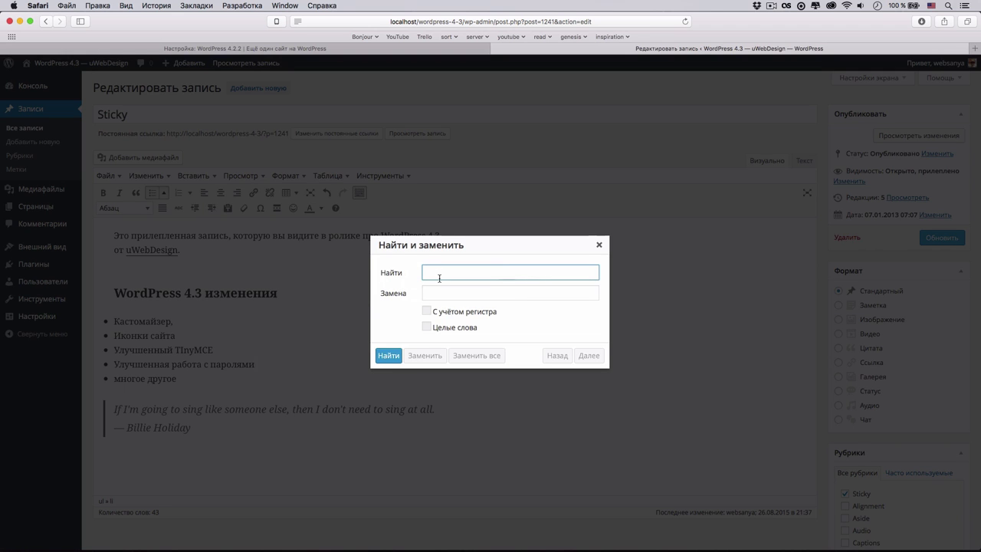
type("TInyMCE")
key("Tab")
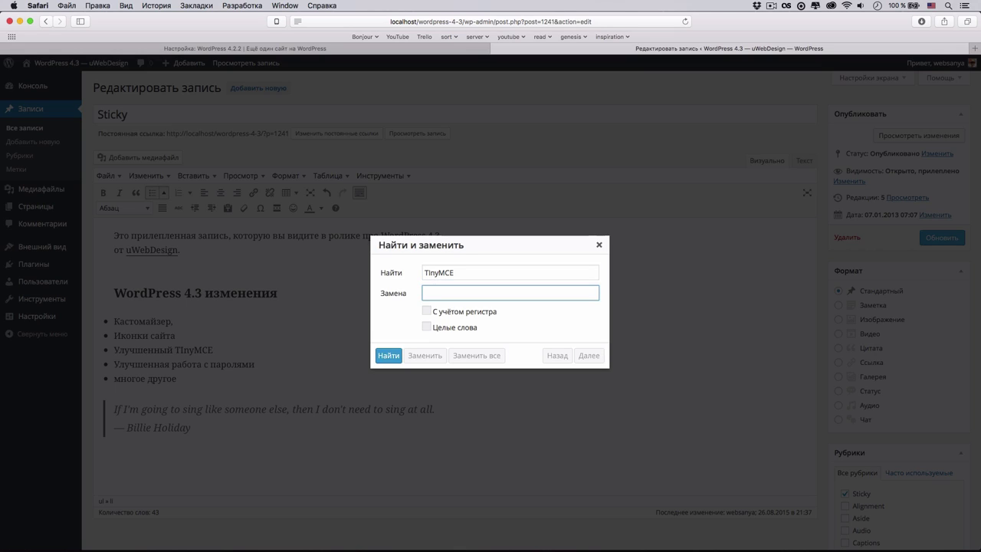
type("uWebDesign")
left_click(488, 317)
left_click(382, 357)
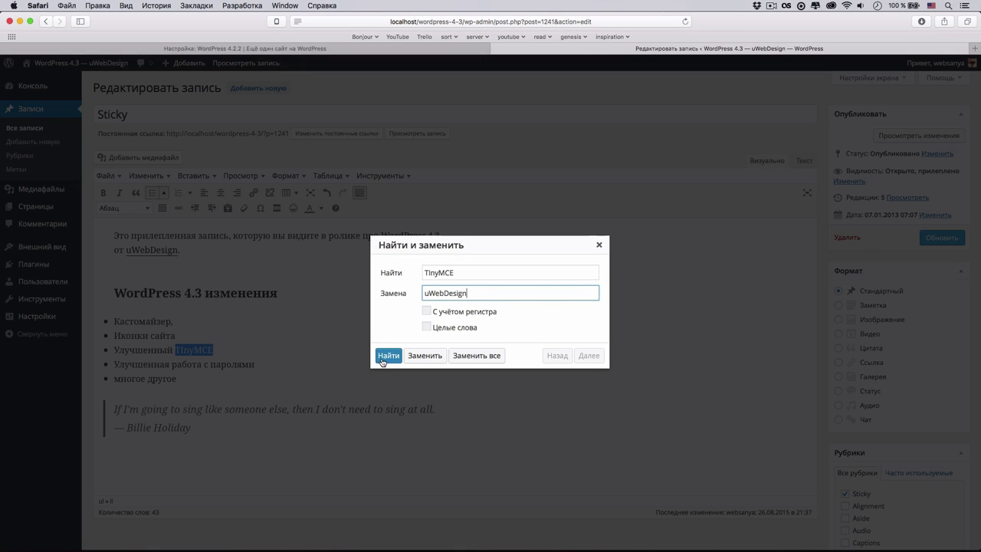
left_click(434, 357)
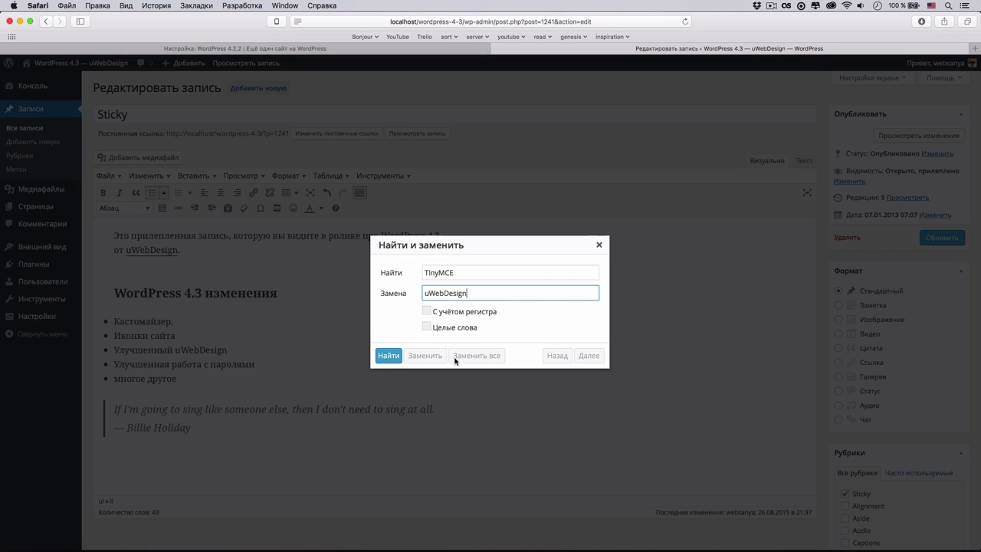
left_click(598, 246)
left_click(229, 463)
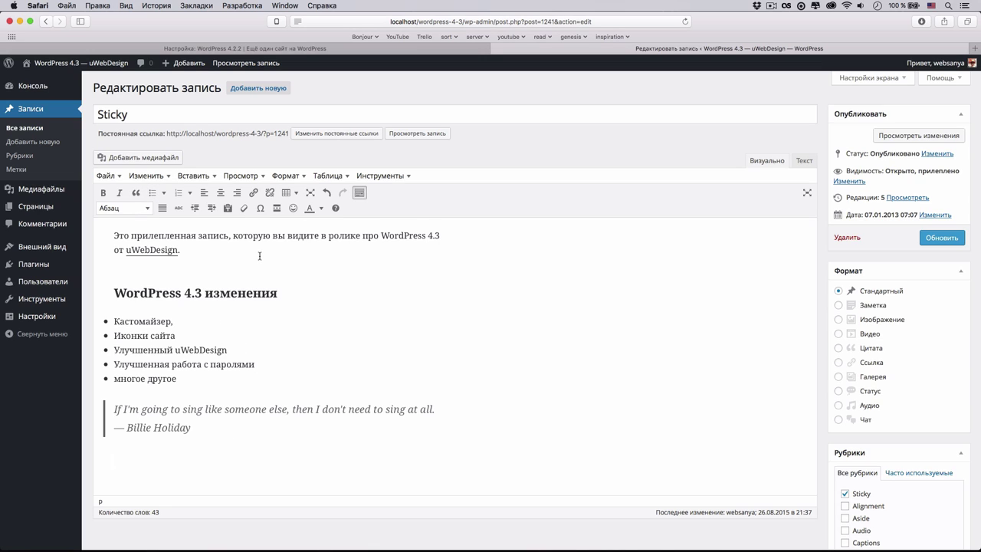
- Insert an 8 by 6 table below the quote, then select and delete it
left_click(346, 177)
mouse_move(366, 188)
mouse_move(330, 177)
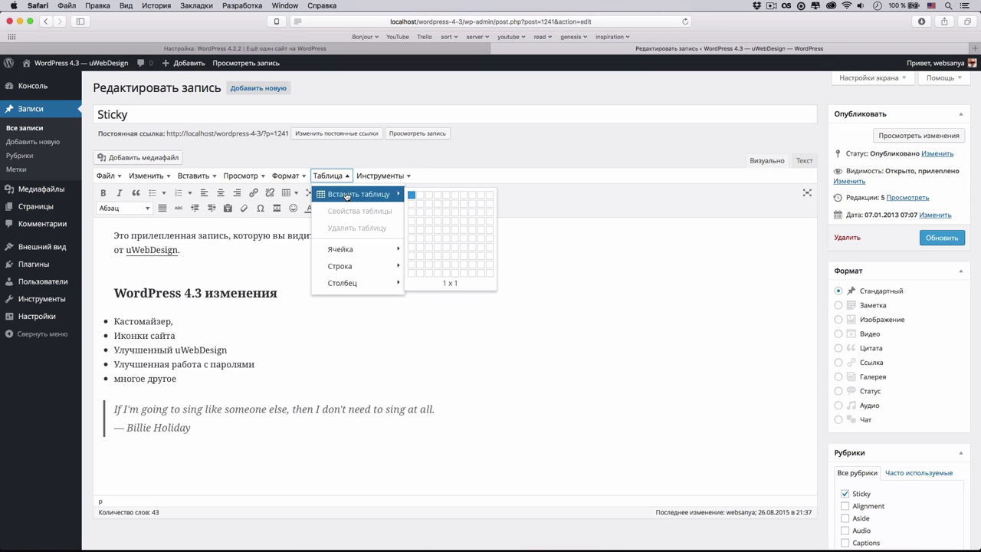
left_click(472, 239)
scroll(412, 352, "down", 3)
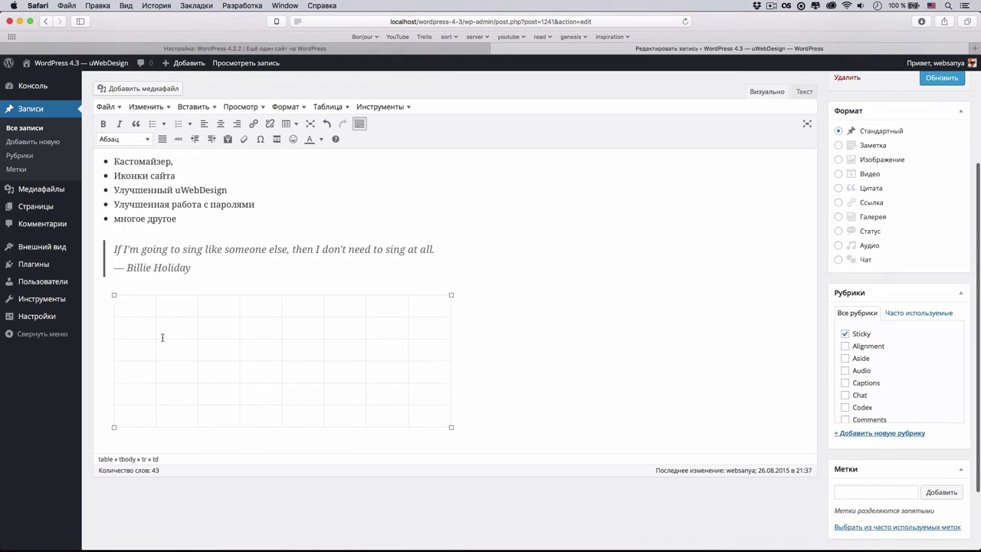
left_click(158, 310)
left_click_drag(522, 375, 304, 269)
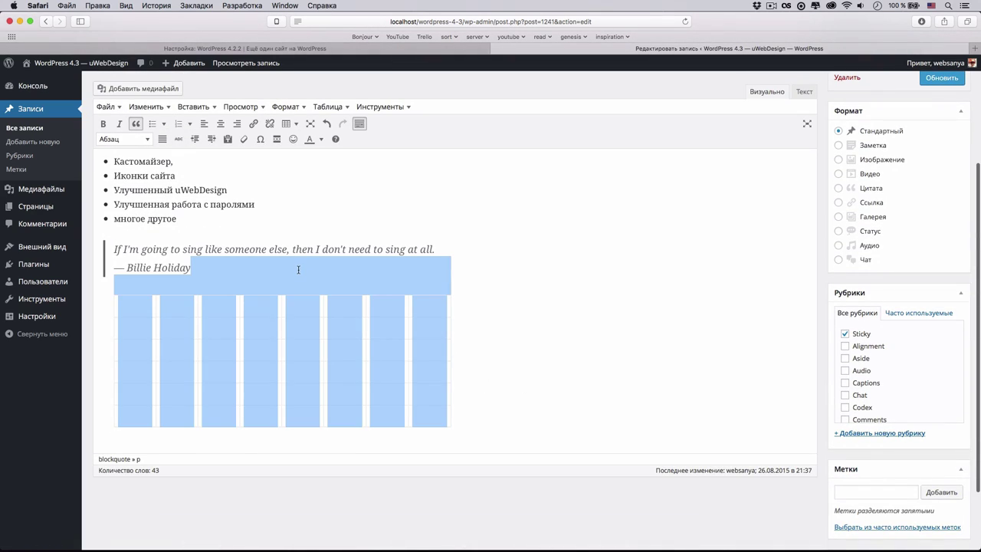
key("BackSpace")
scroll(536, 306, "up", 5)
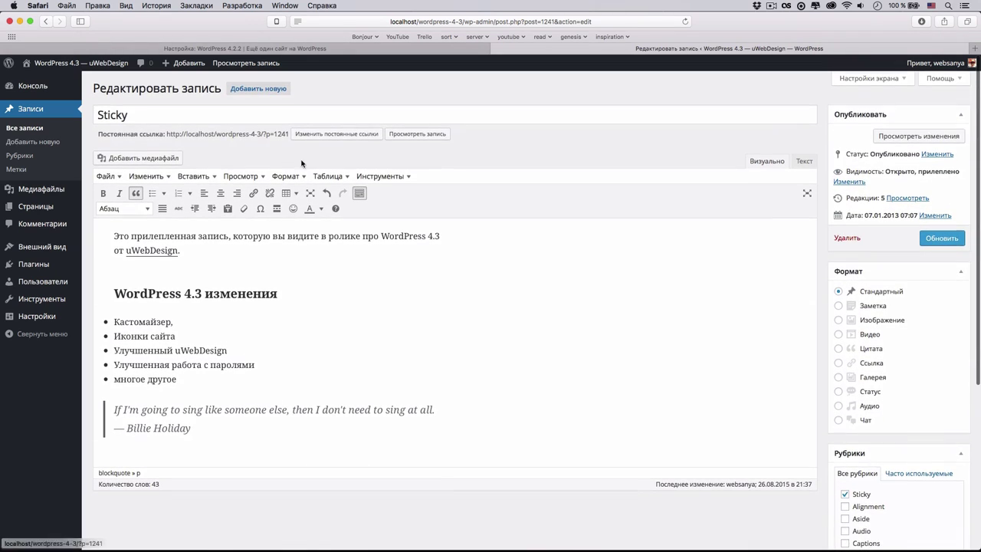
- Update the Sticky post and log out via the Привет account menu
left_click(946, 241)
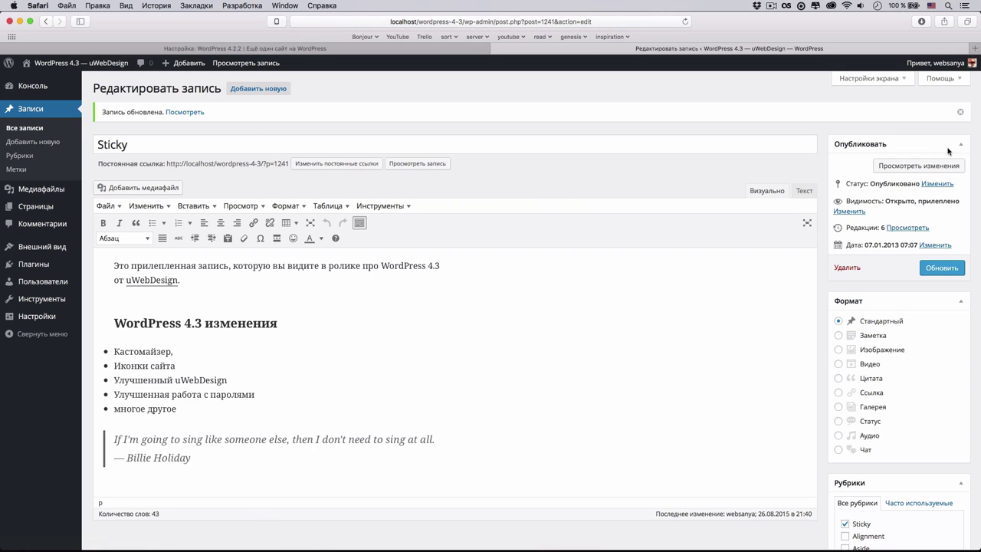
mouse_move(931, 63)
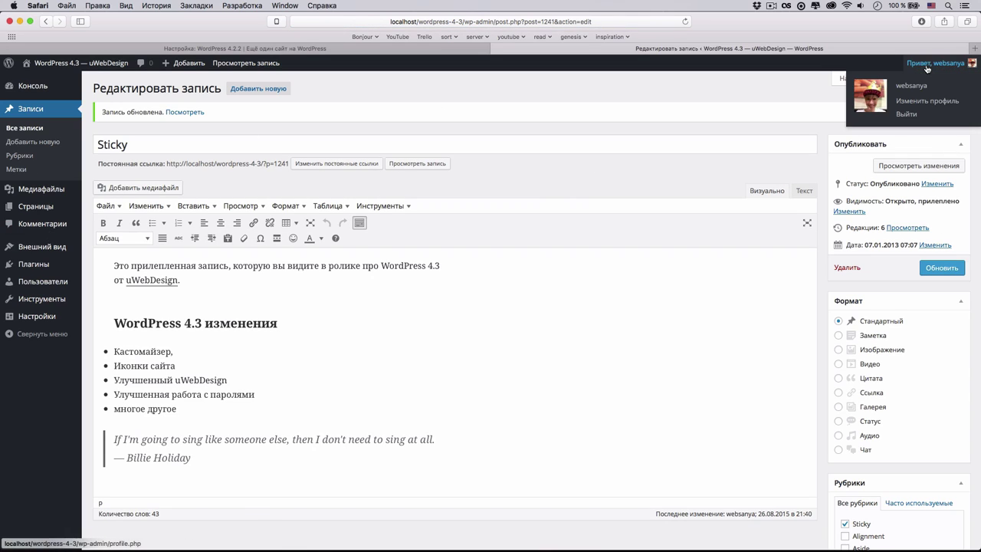
left_click(916, 116)
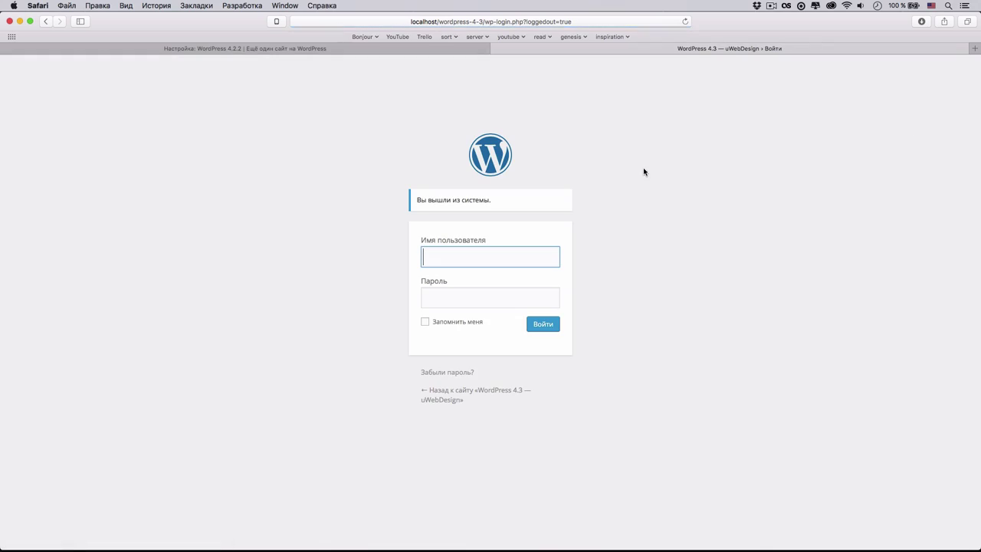
- Request a password reset e-mail for the account's e-mail address
left_click(439, 372)
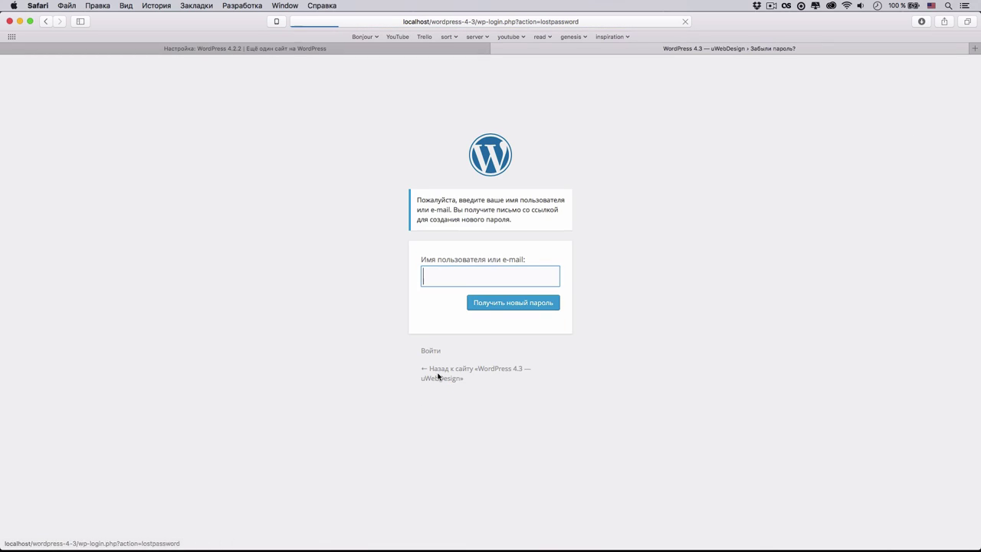
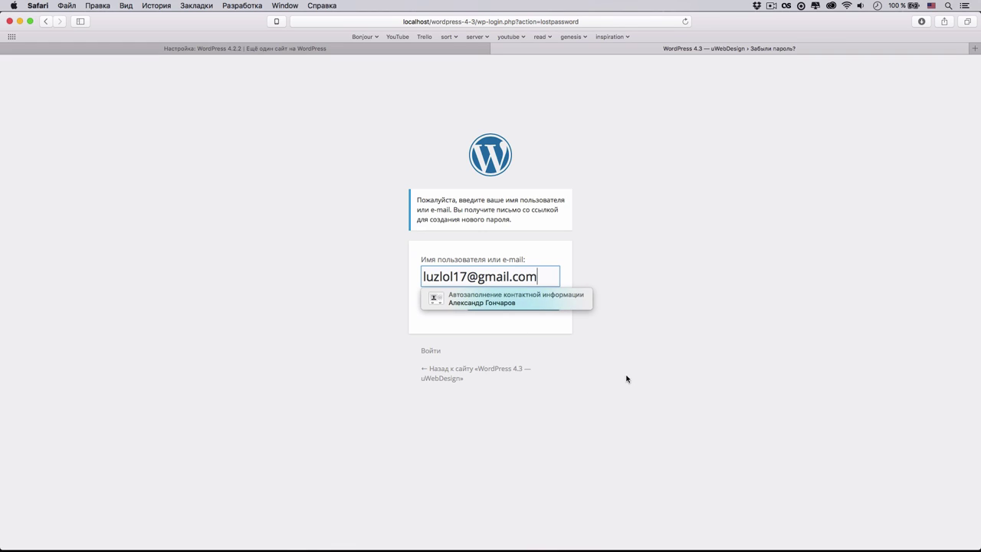
left_click(575, 348)
left_click(547, 304)
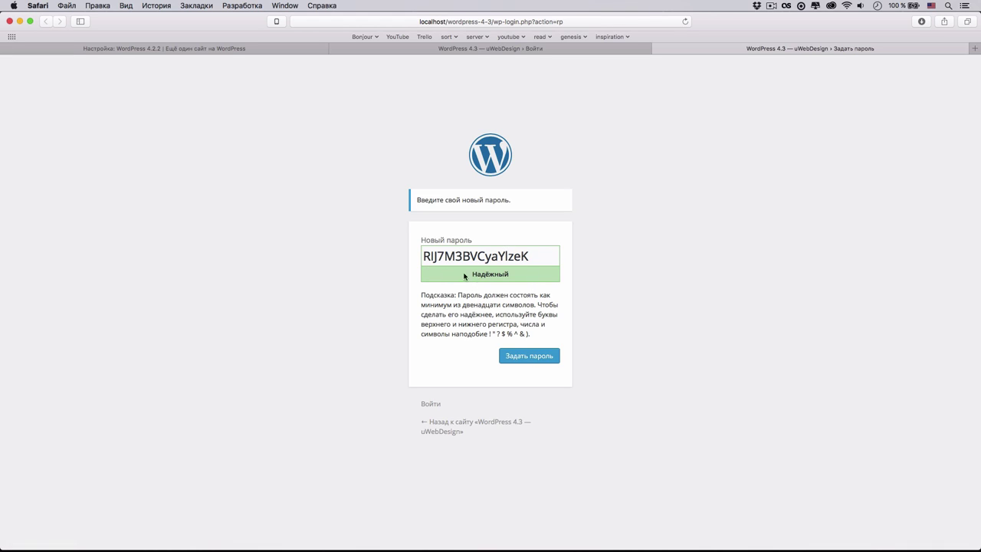
- Save the newly generated password on the reset page with Задать пароль
double_click(539, 258)
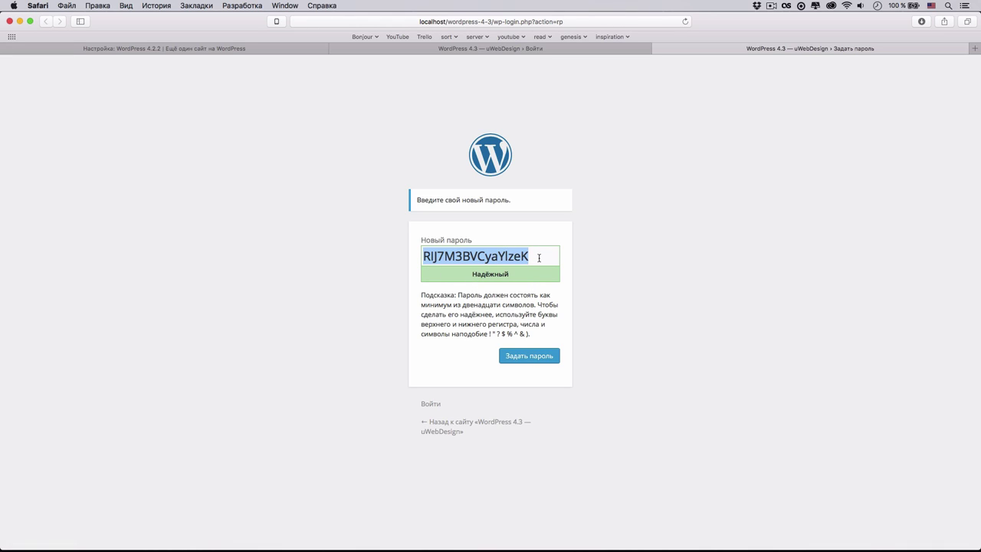
left_click(652, 304)
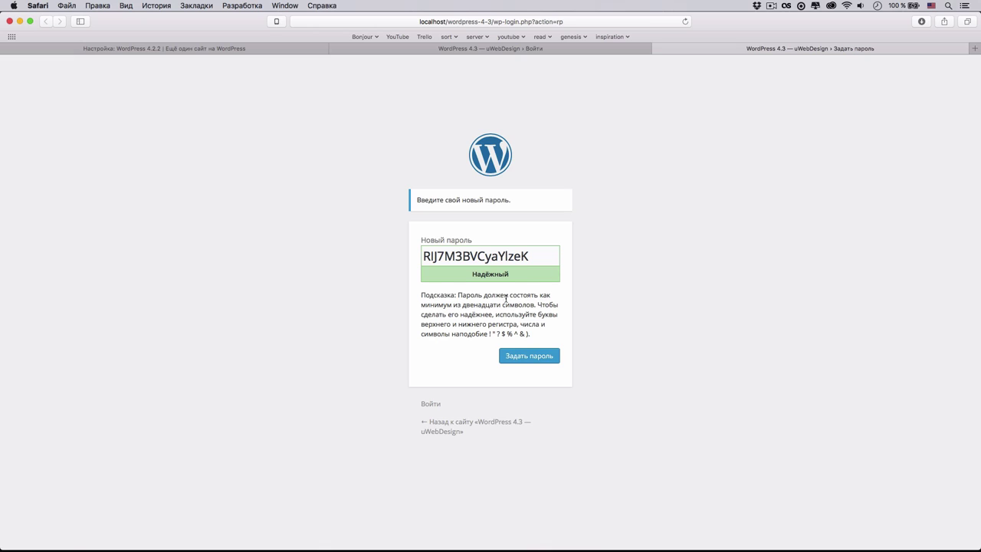
left_click(516, 362)
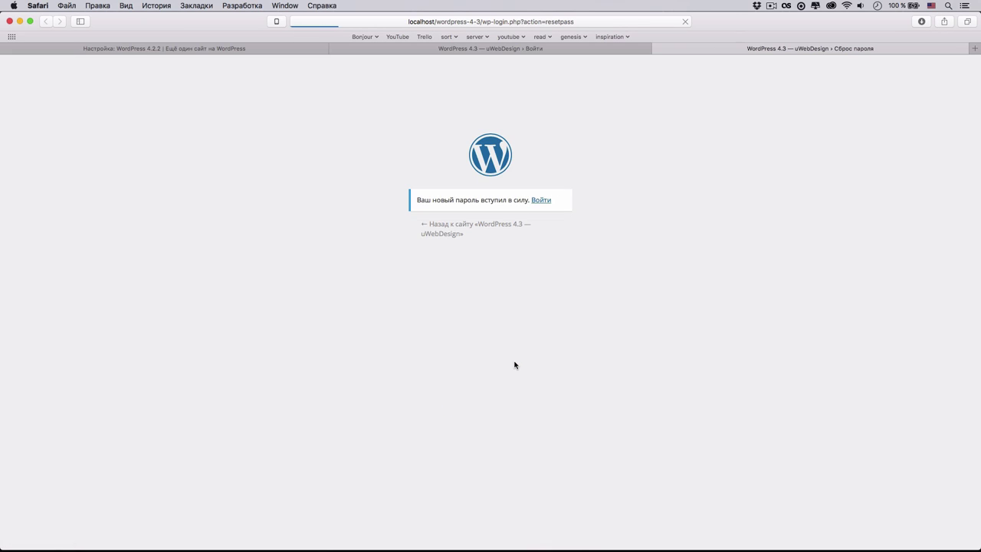
- Log in with the account username and pasted new password, declining Safari's password update
left_click(540, 202)
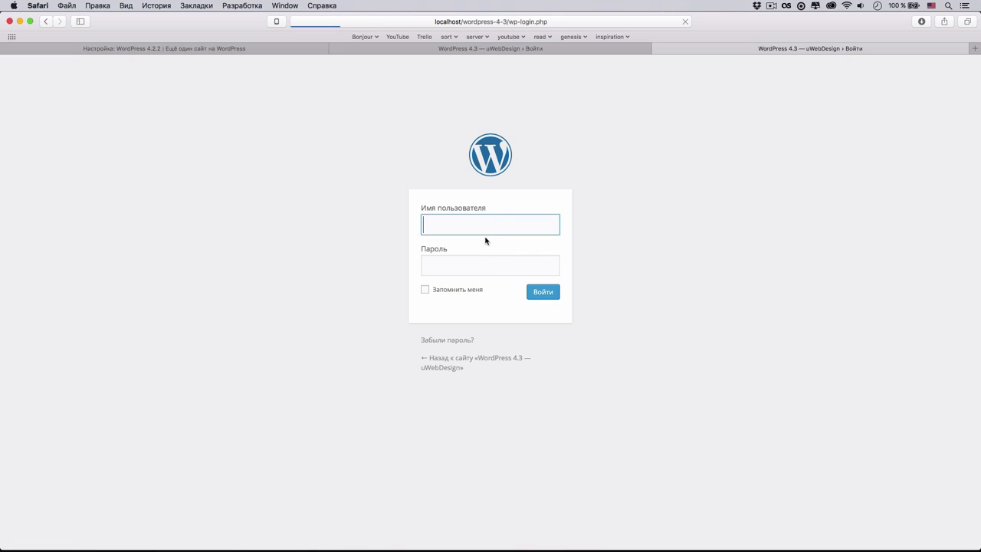
type("websanya")
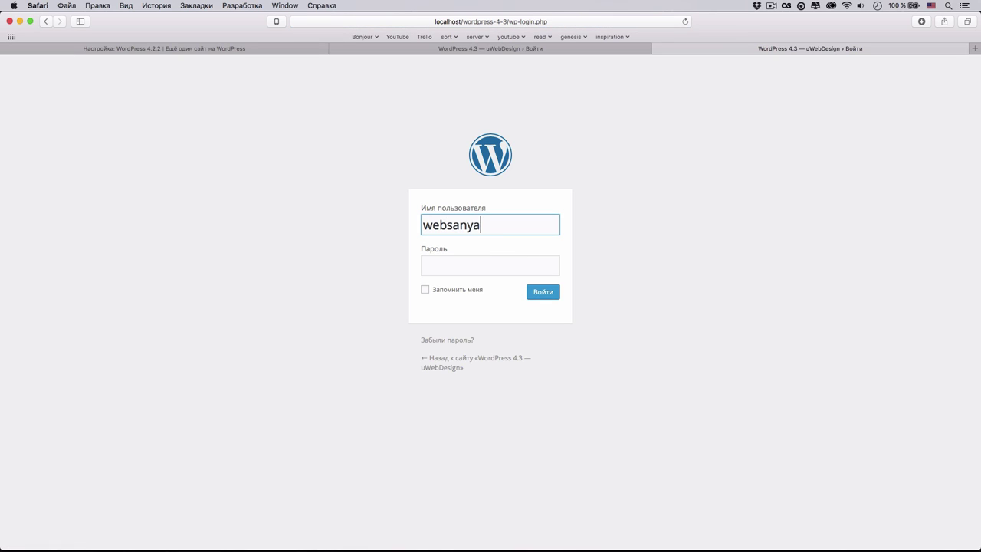
key("Tab")
key("super+v")
left_click(530, 295)
left_click(525, 108)
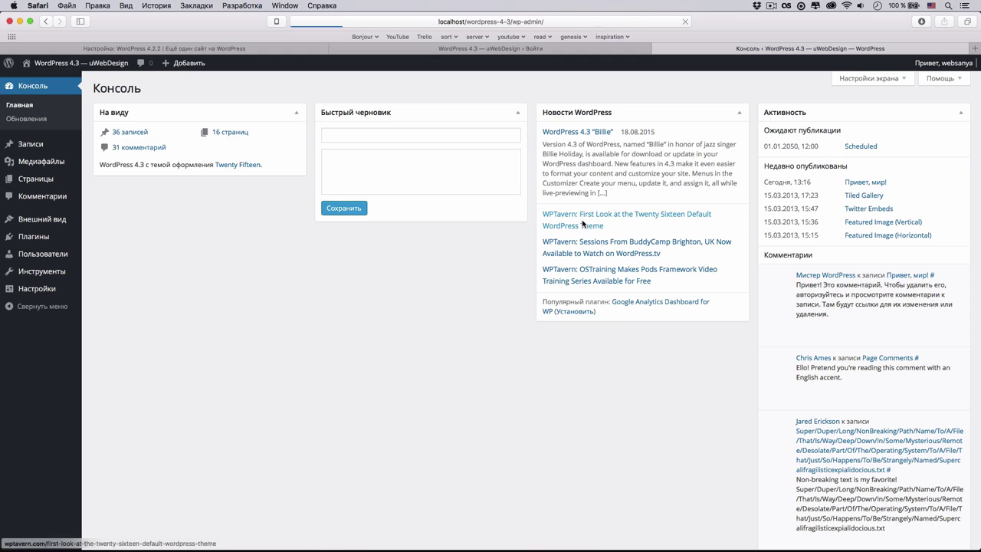
- On Ваш профиль, generate and hide a new password, type a replacement, and update the profile
mouse_move(56, 232)
mouse_move(68, 257)
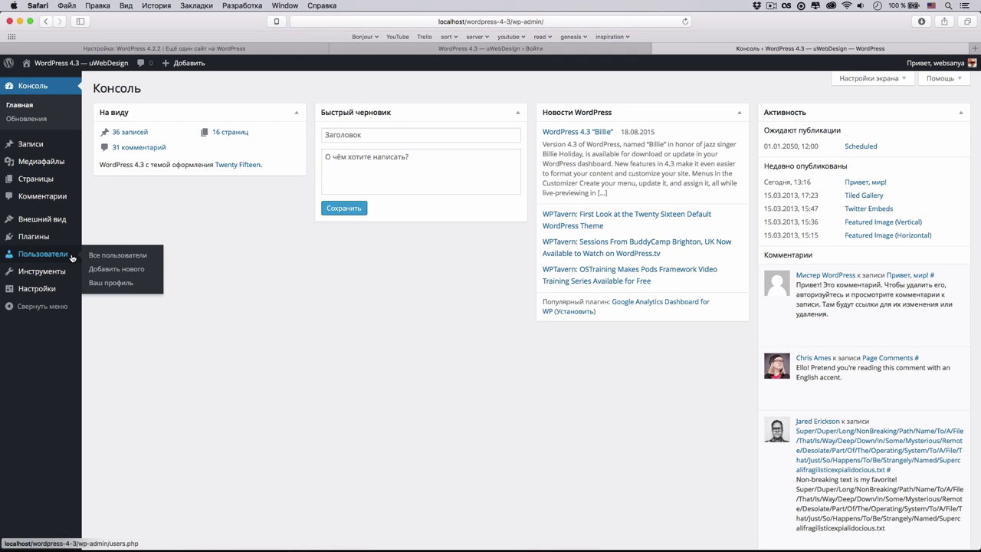
left_click(97, 283)
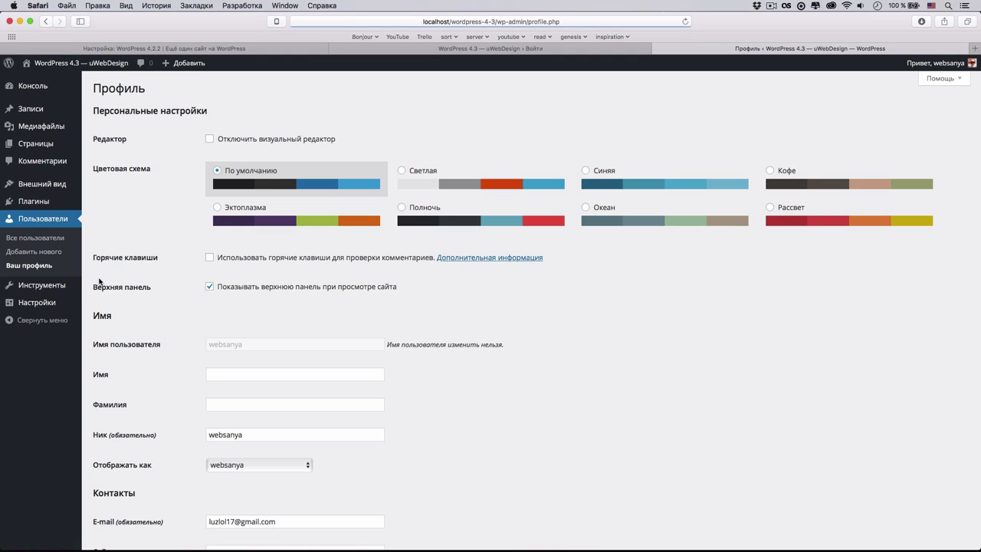
scroll(219, 345, "down", 10)
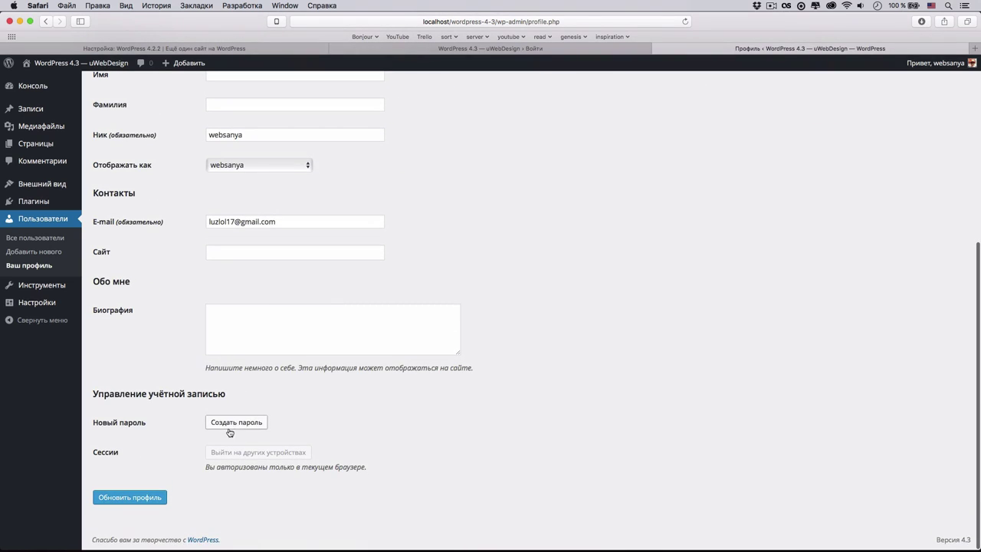
left_click(236, 422)
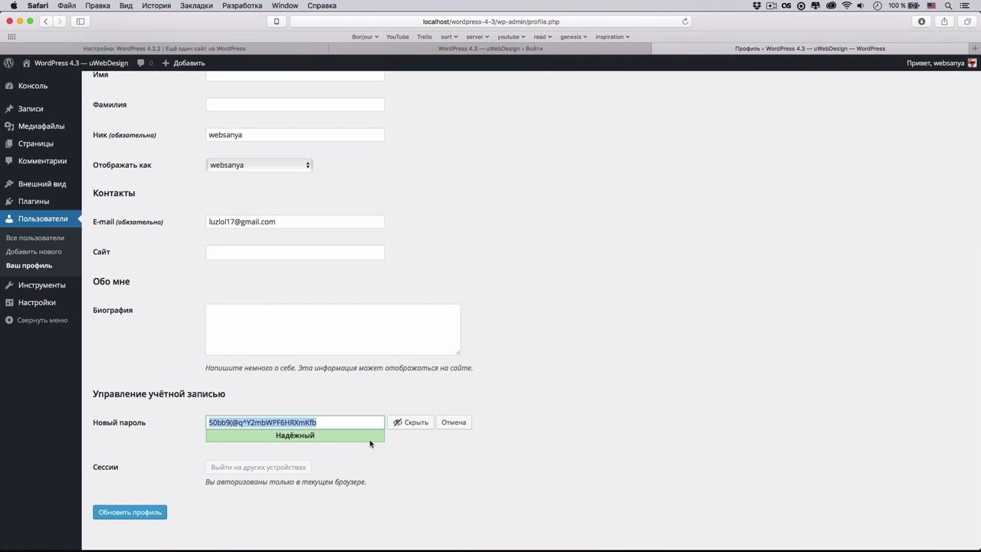
left_click(402, 423)
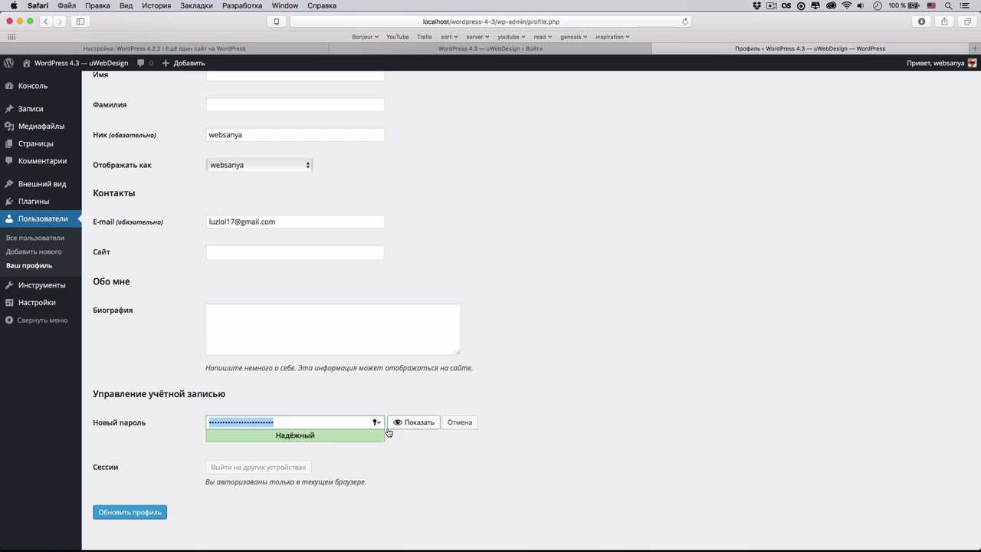
type("•••••••••••")
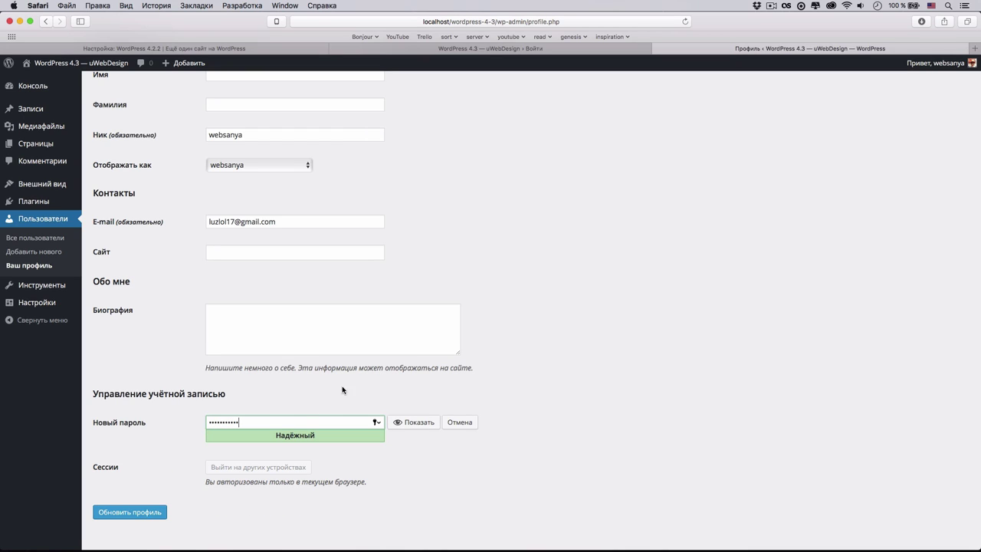
left_click(160, 514)
left_click(505, 112)
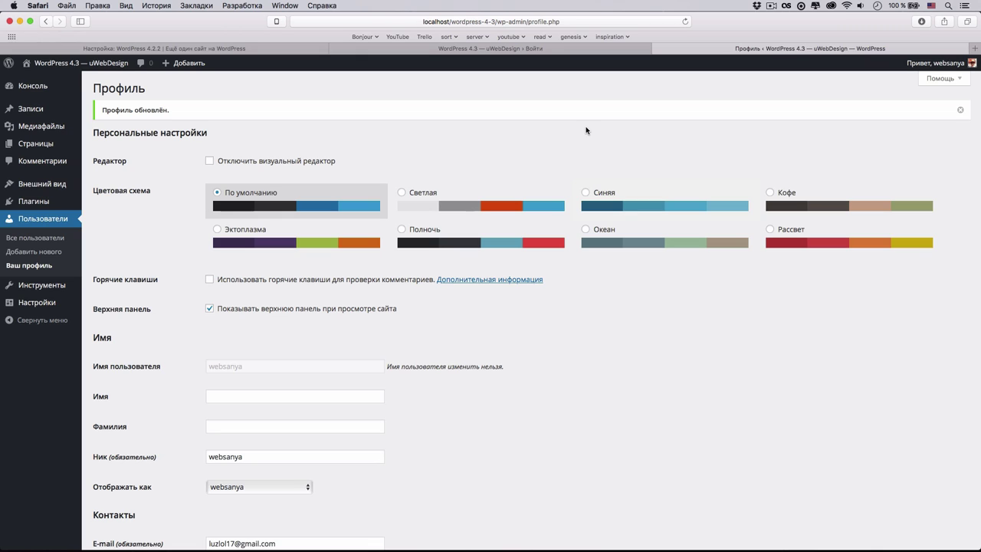
- Search 'wp hierarchy template' in a new tab and scroll through the wphierarchy.com diagram
key("super+t")
type("wp")
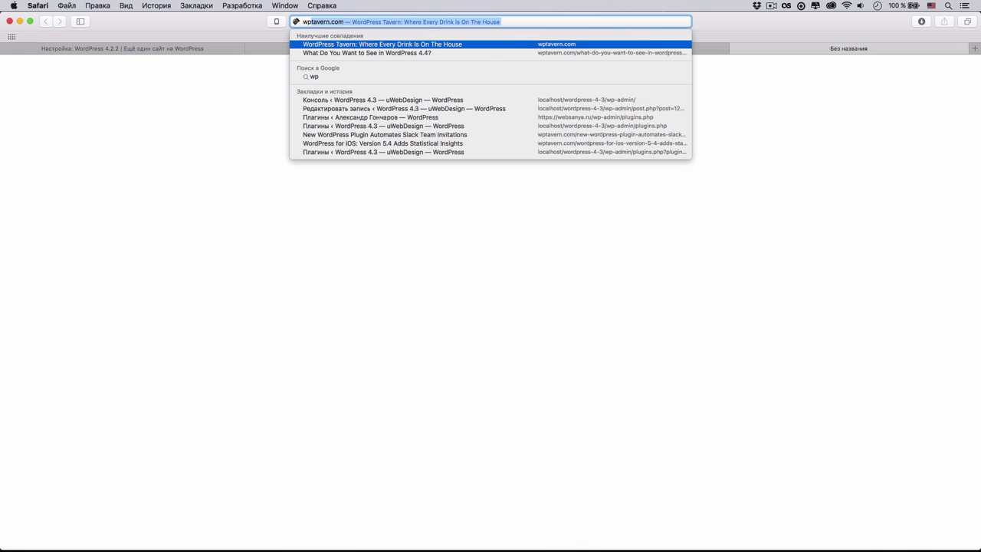
type(" hierarchy template")
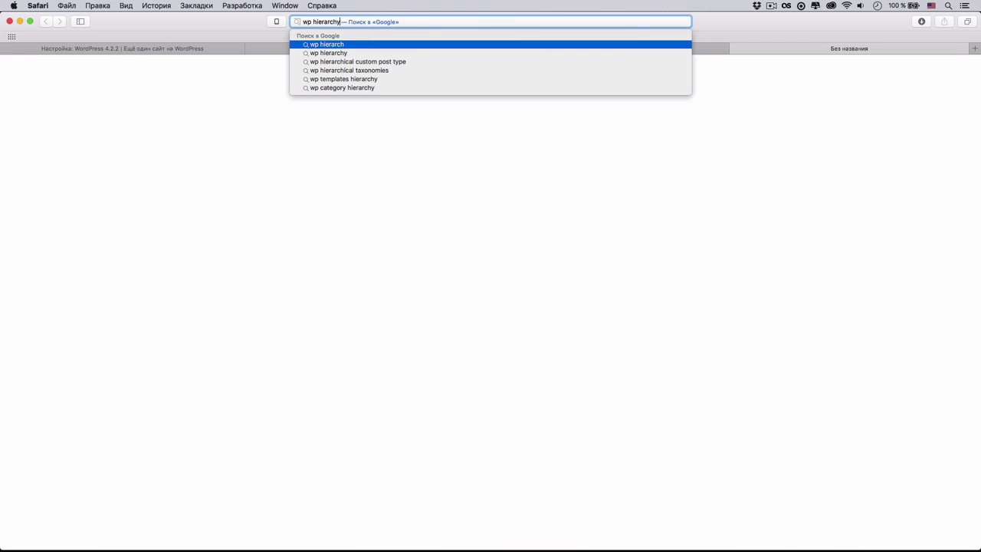
key("Return")
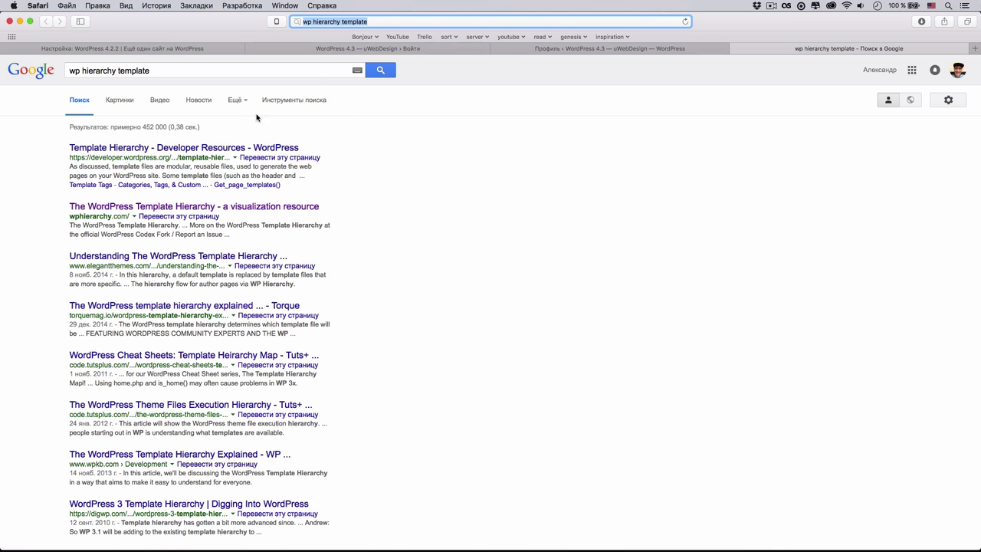
left_click(203, 210)
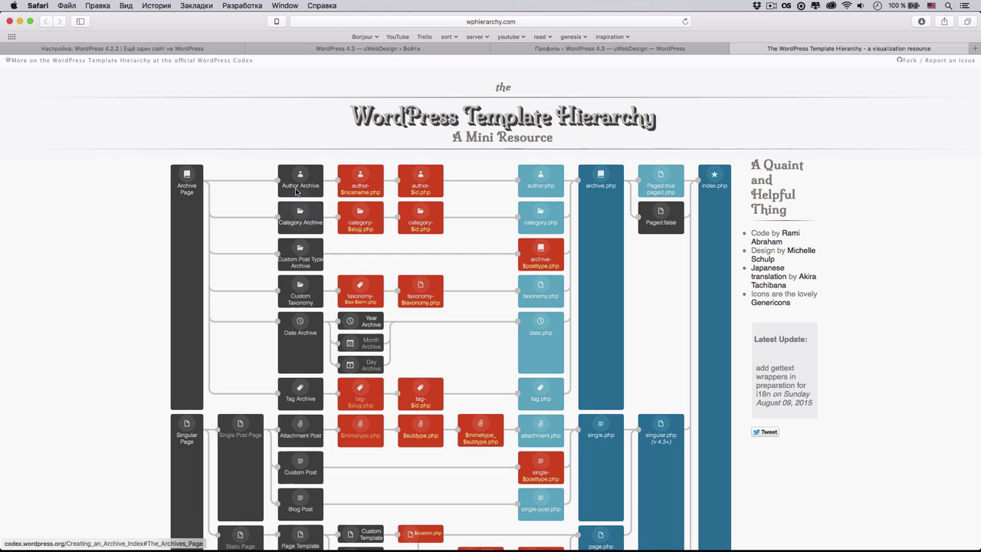
scroll(522, 230, "down", 1)
scroll(521, 230, "down", 6)
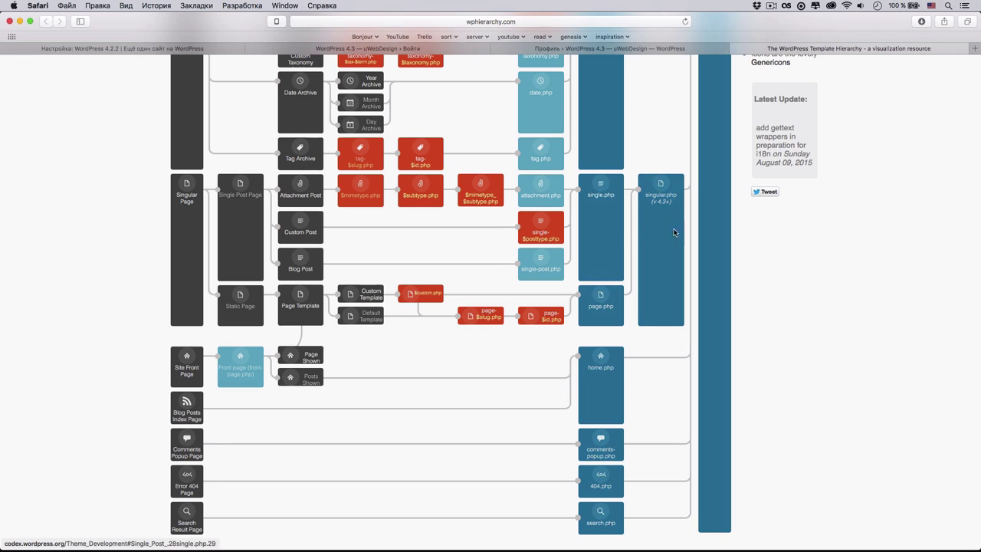
scroll(665, 199, "up", 5)
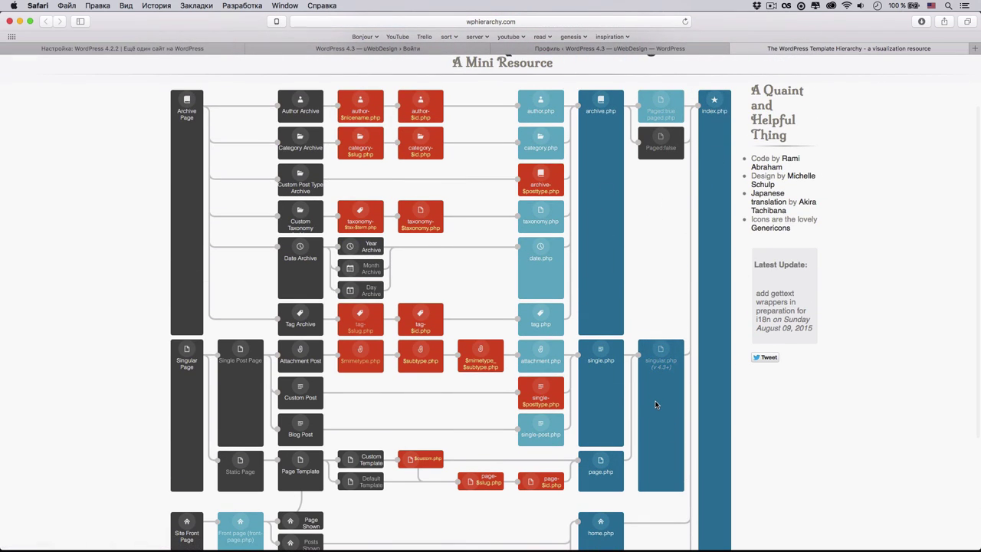
scroll(655, 404, "down", 1)
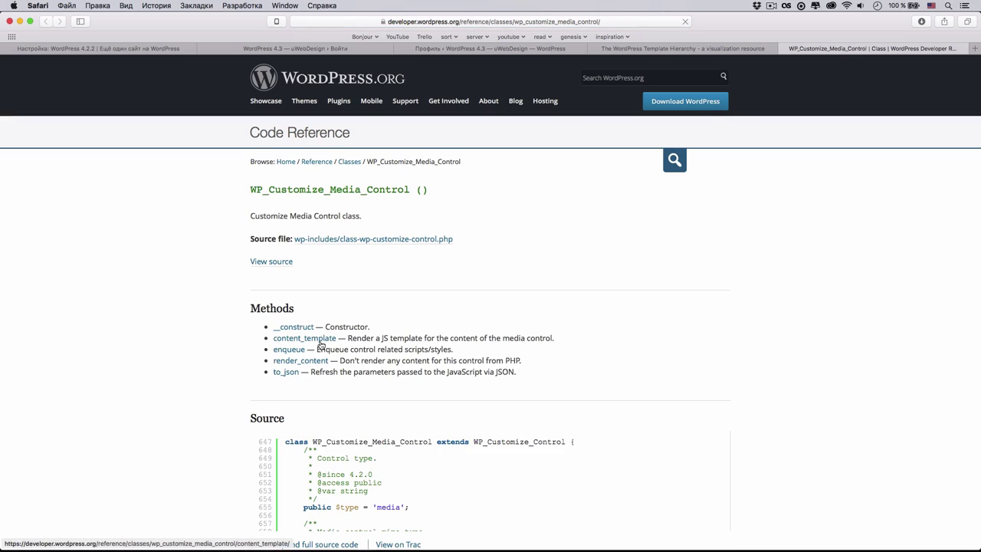
- Expand WP_Customize_Media_Control's full source and scroll through its to_json and render_content methods
scroll(330, 392, "down", 1)
scroll(330, 392, "down", 3)
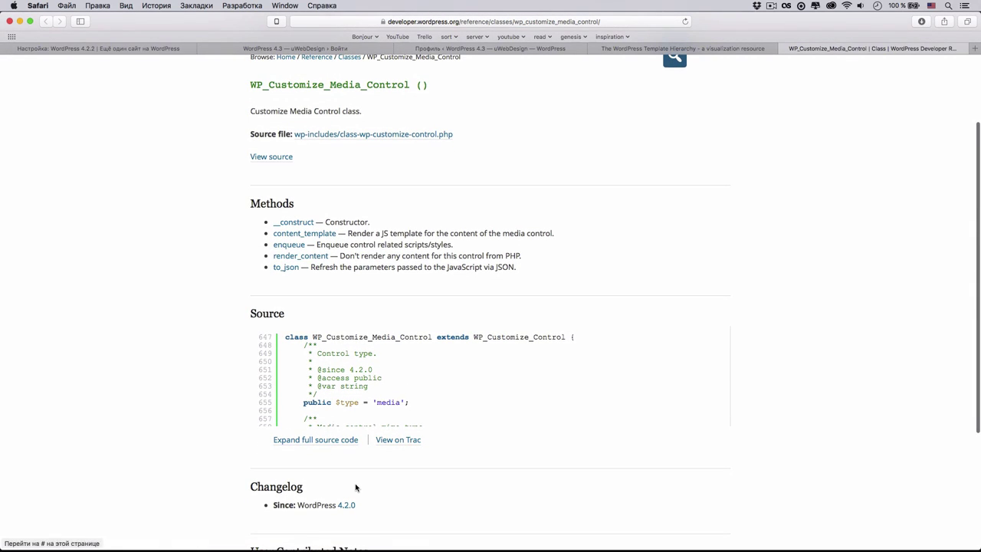
left_click(332, 443)
scroll(332, 443, "down", 5)
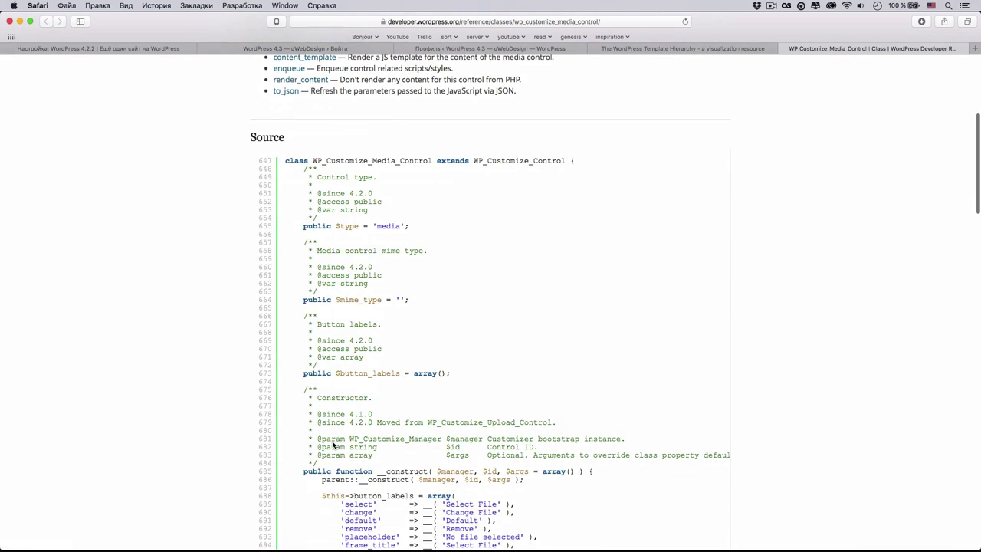
scroll(332, 443, "down", 8)
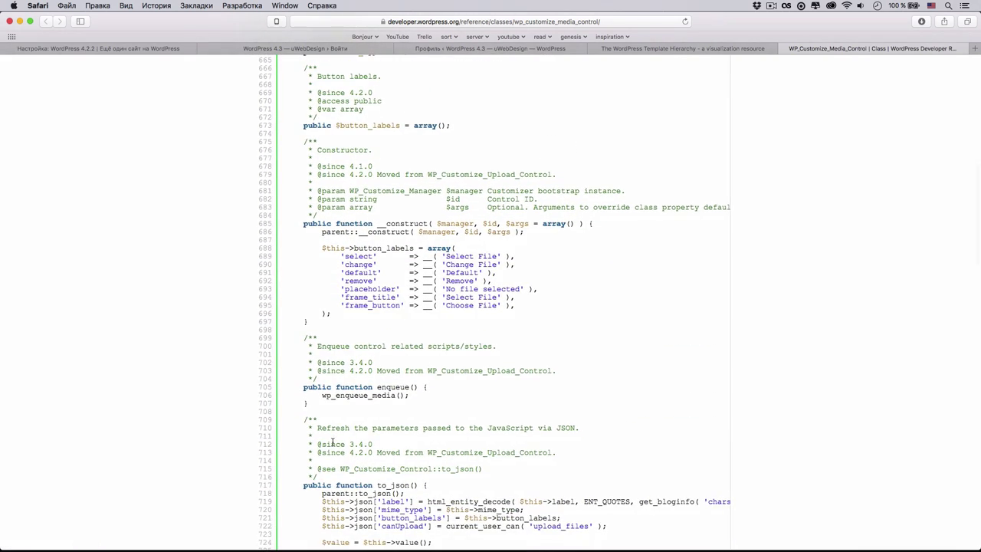
scroll(388, 356, "down", 8)
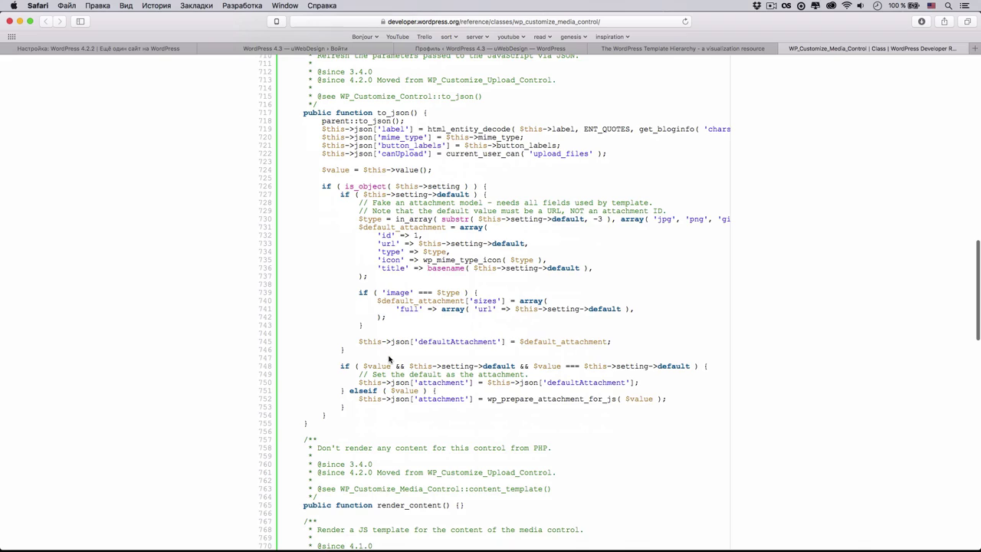